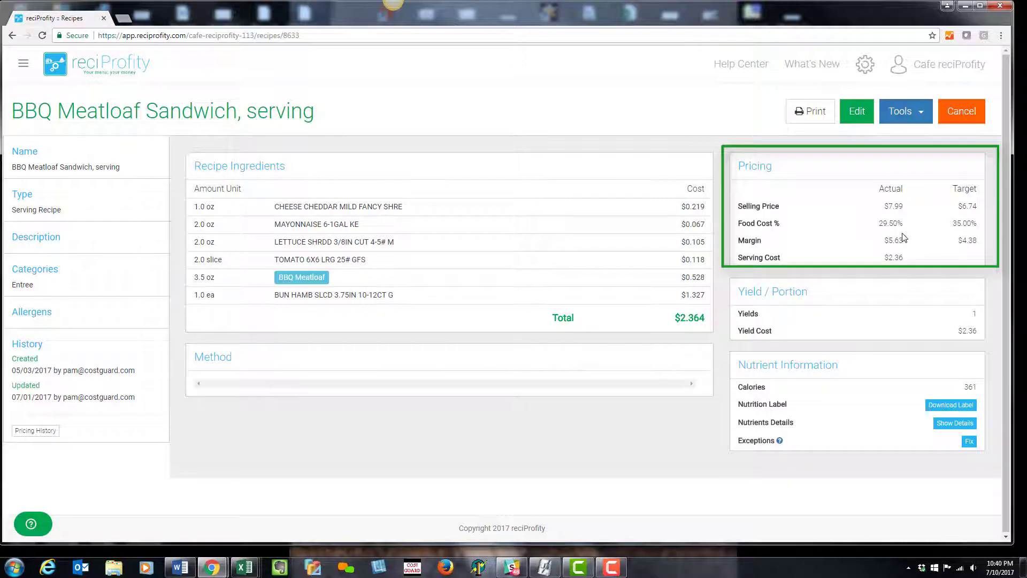
Step: Open the Cocktail, Cosmopolitan recipe from the recipe list
left_click(23, 64)
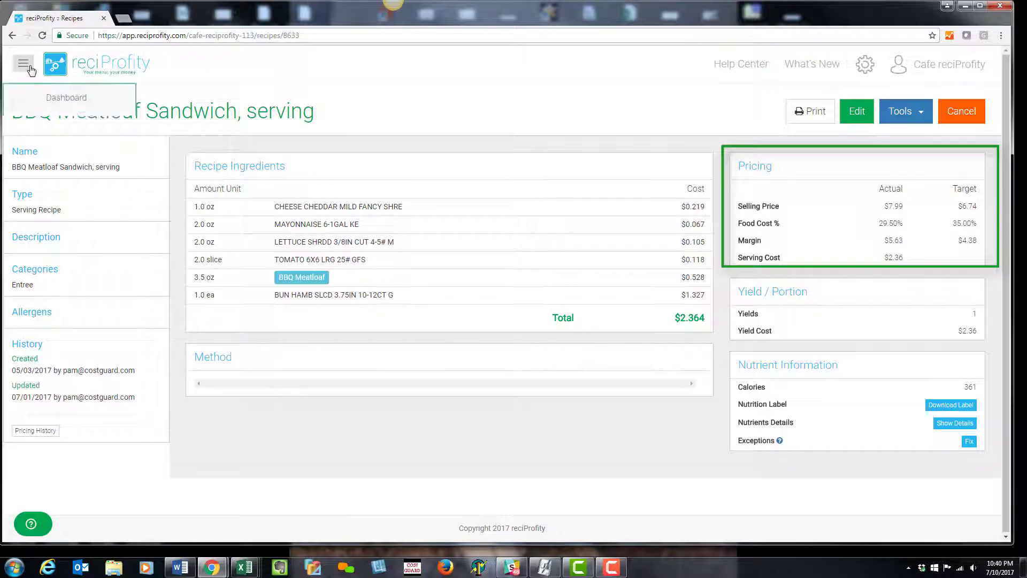
left_click(61, 188)
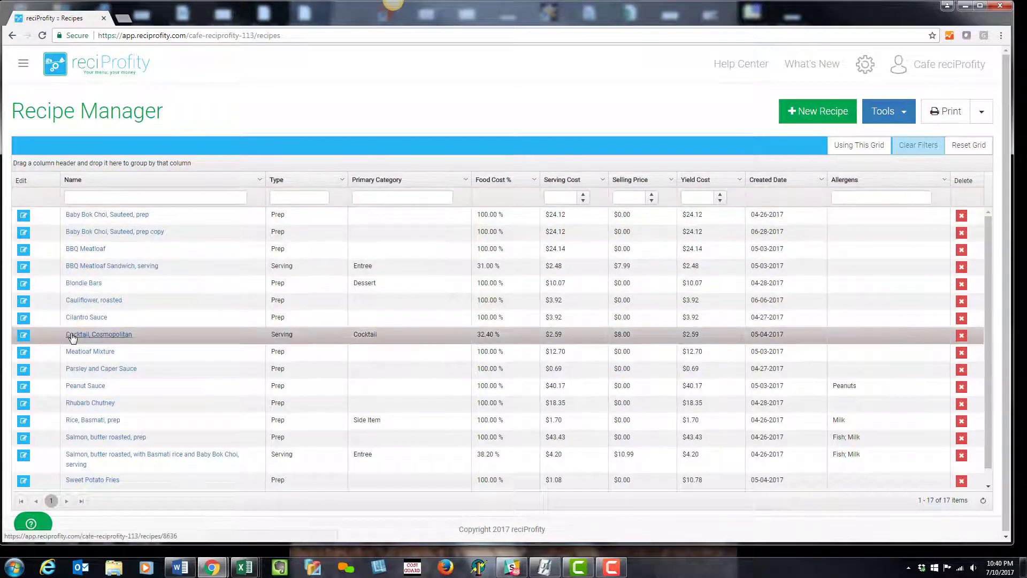
left_click(73, 334)
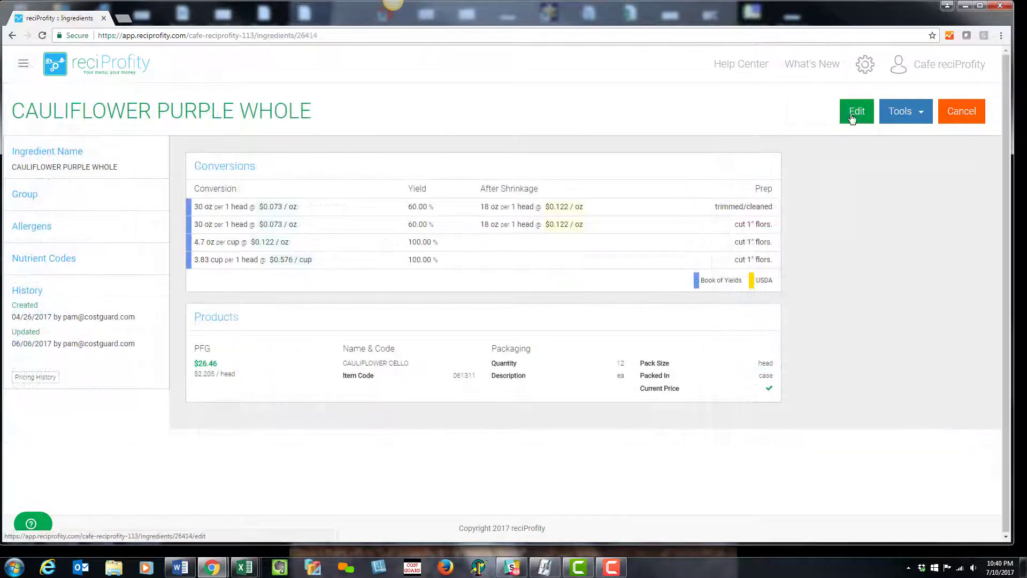
Step: Edit the CAULIFLOWER PURPLE WHOLE ingredient and search its Book of Yields conversions for "cauliflower"
left_click(852, 117)
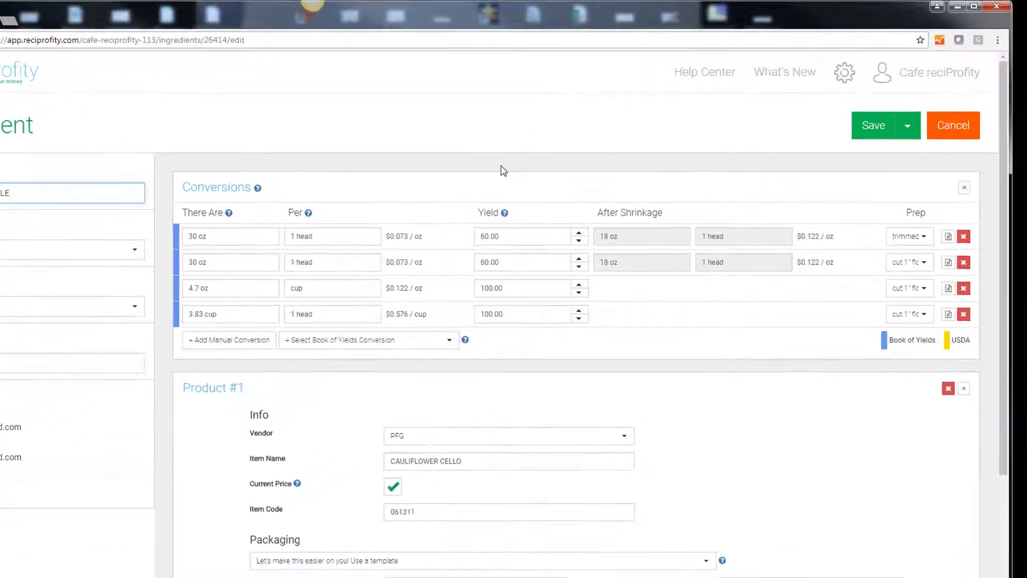
left_click(442, 343)
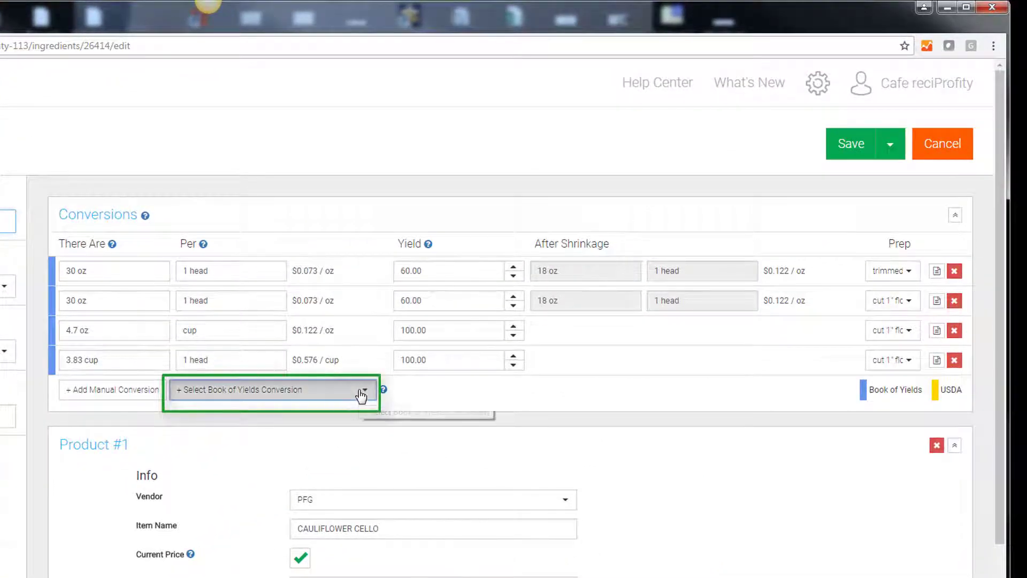
type("cauliflower")
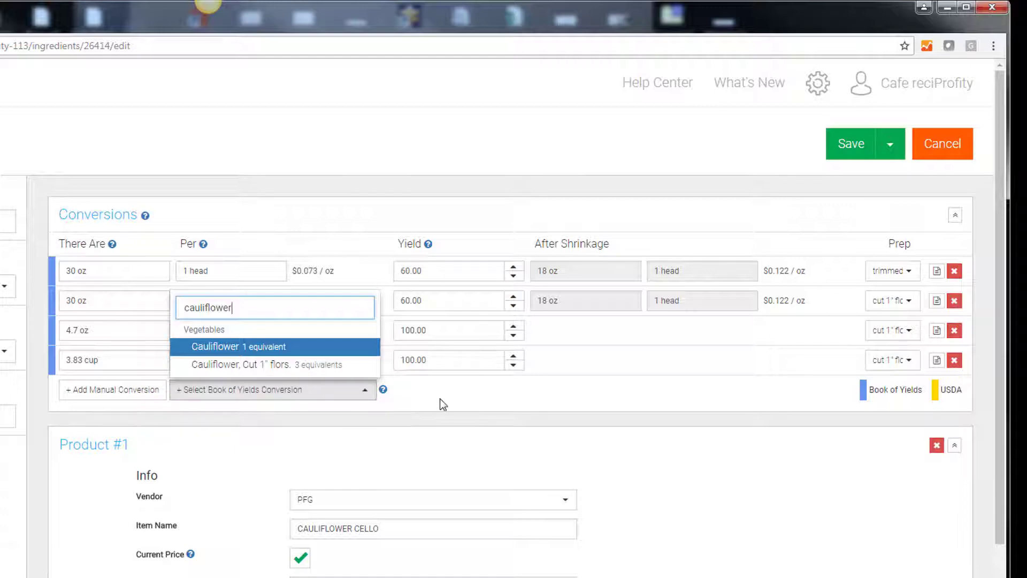
left_click(452, 210)
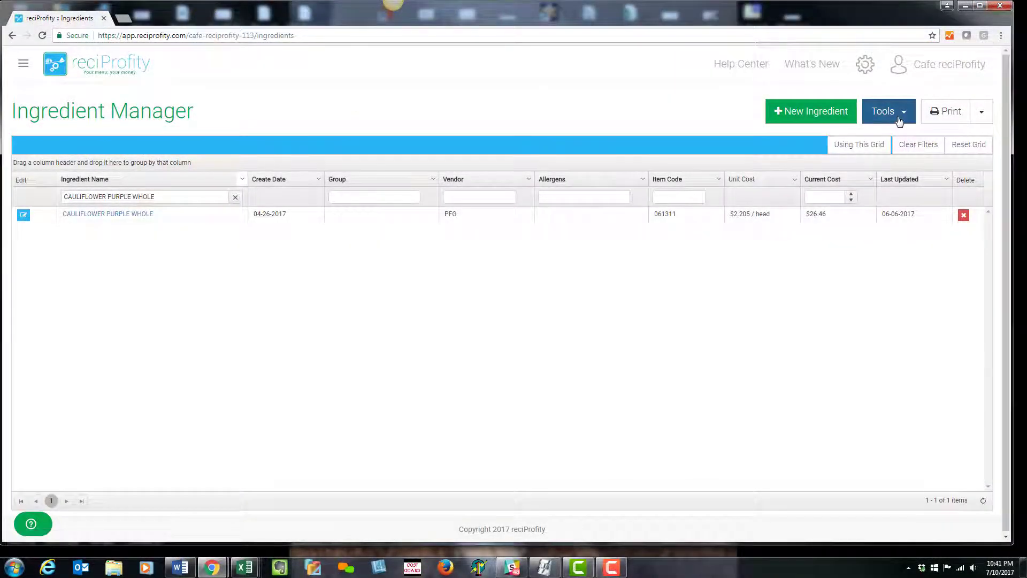
Step: Open the Creep Analysis report for the ingredients
left_click(900, 118)
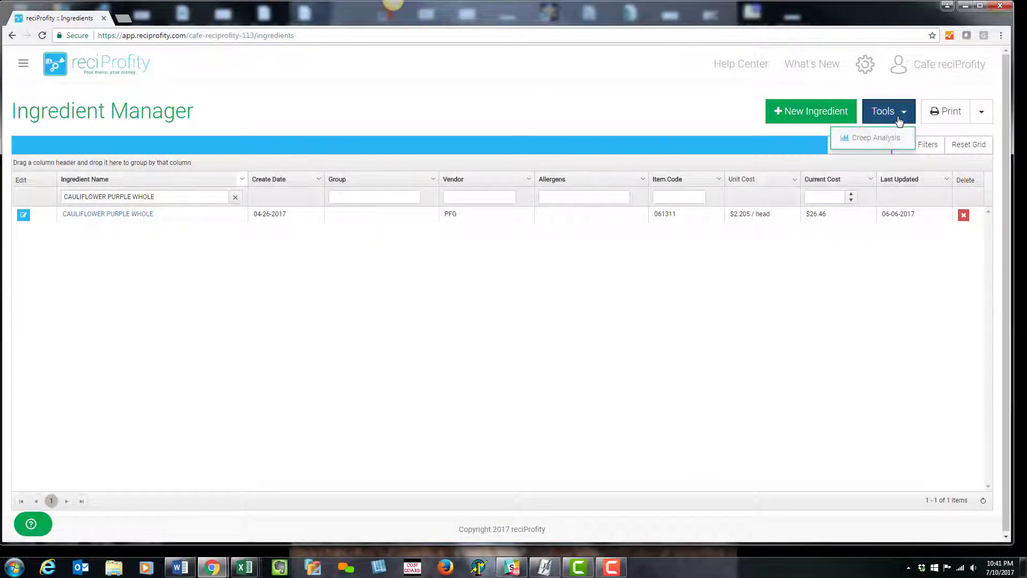
left_click(884, 138)
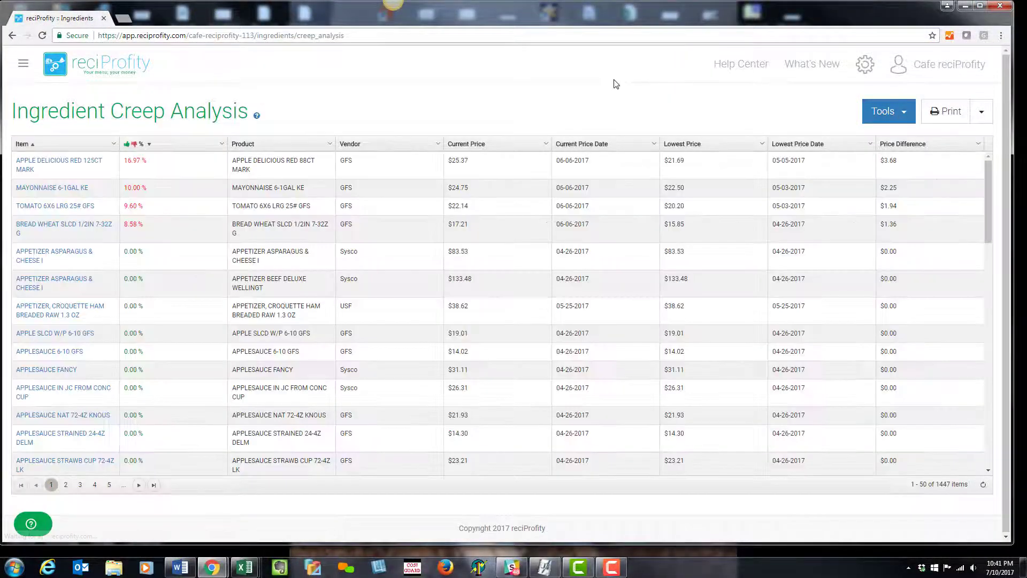
Step: View the Recipe Analyzer report for the recipes, followed by their Creep Analysis report
left_click(24, 66)
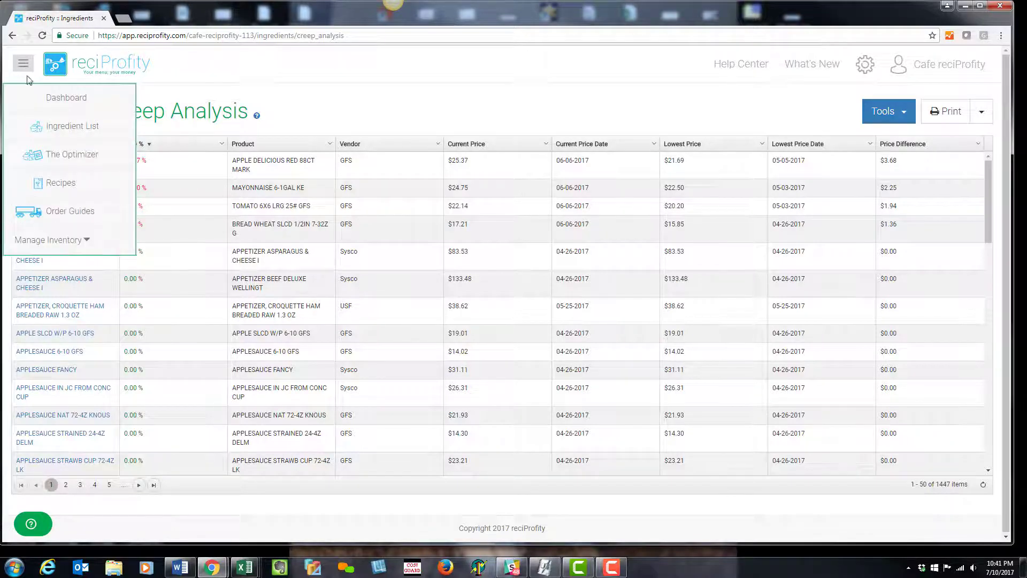
left_click(56, 186)
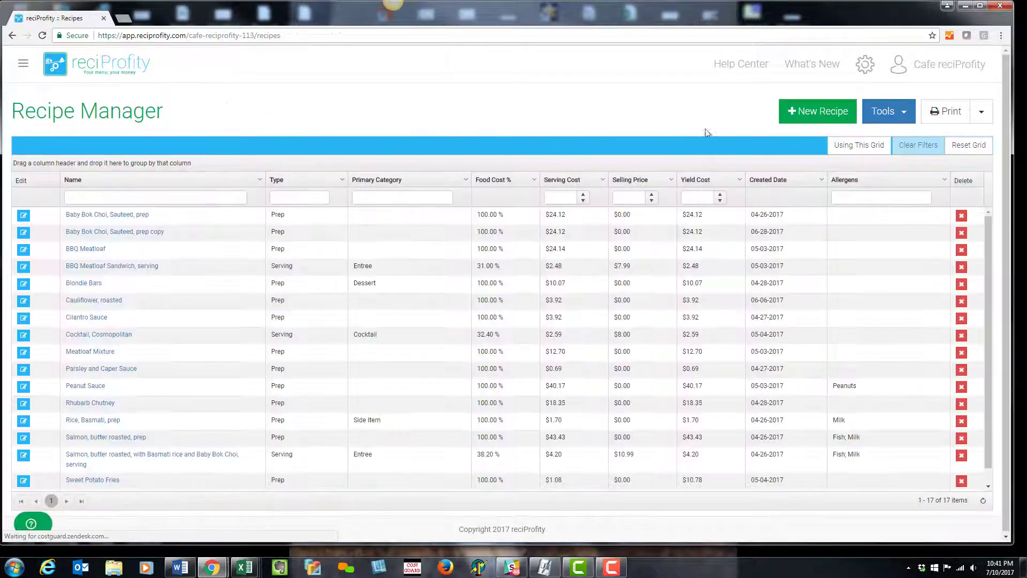
left_click(905, 112)
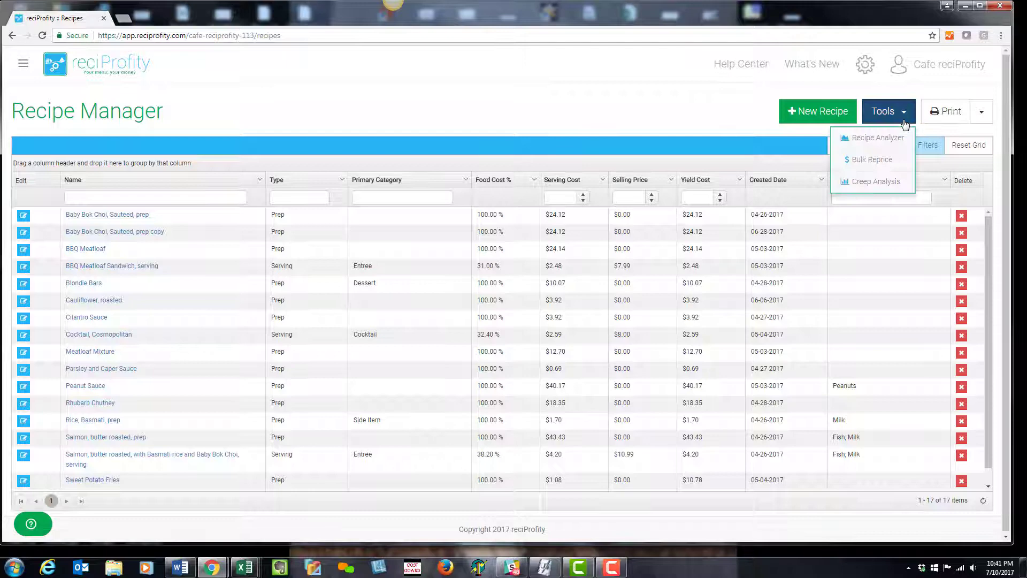
left_click(879, 140)
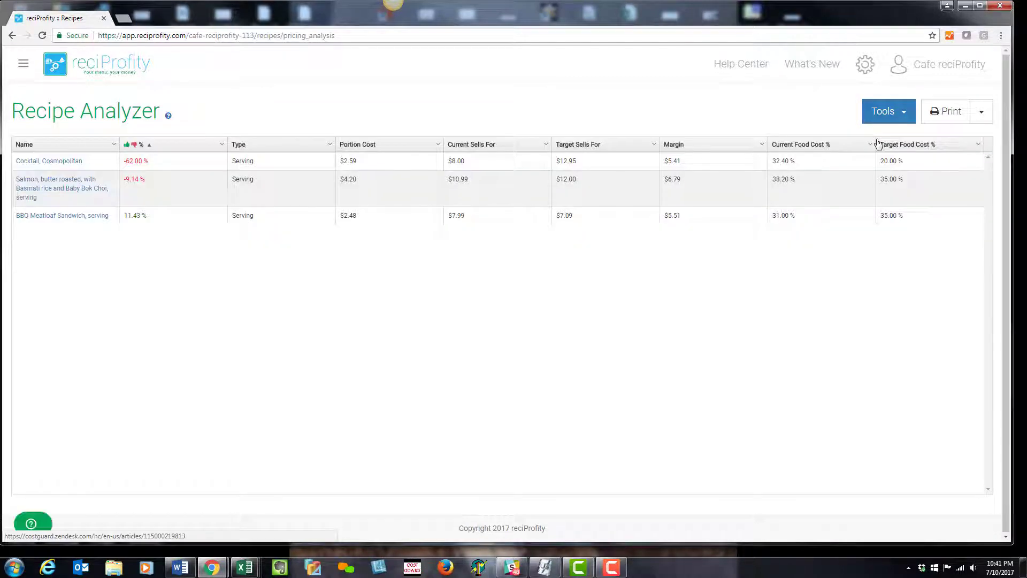
left_click(904, 113)
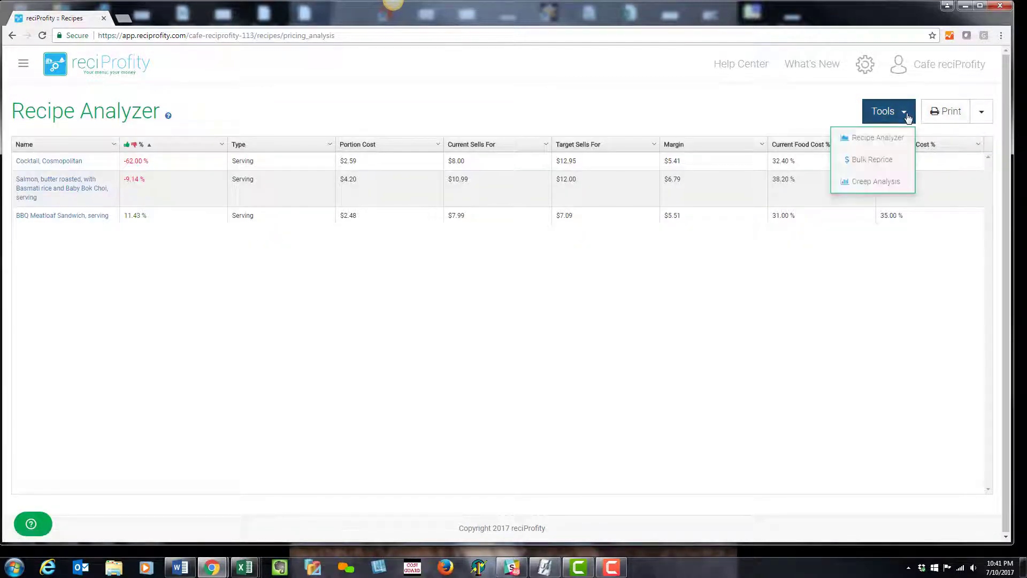
left_click(876, 181)
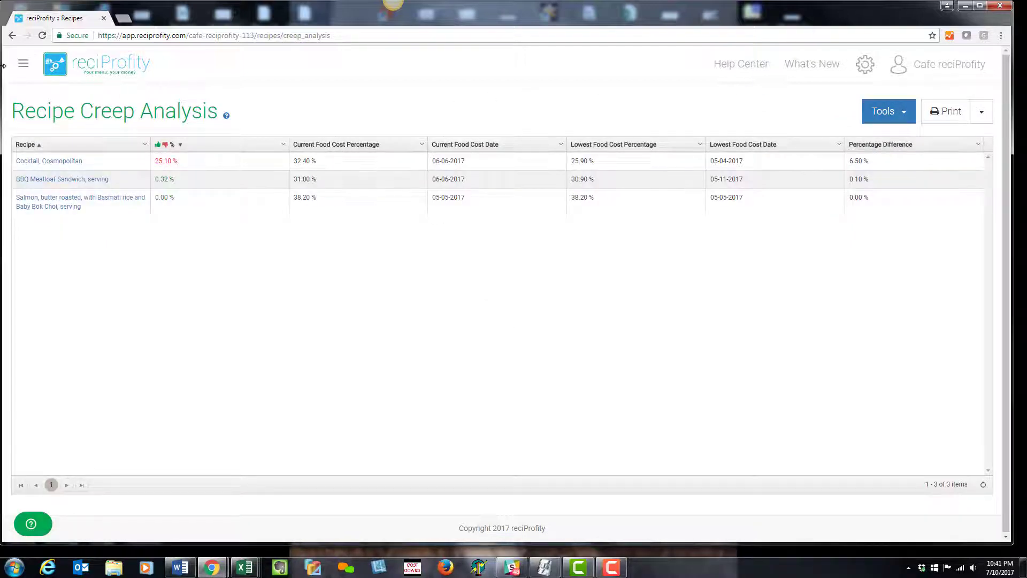
Step: Go to the order guide import from the dashboard and review the available vendors and vendor templates
left_click(23, 63)
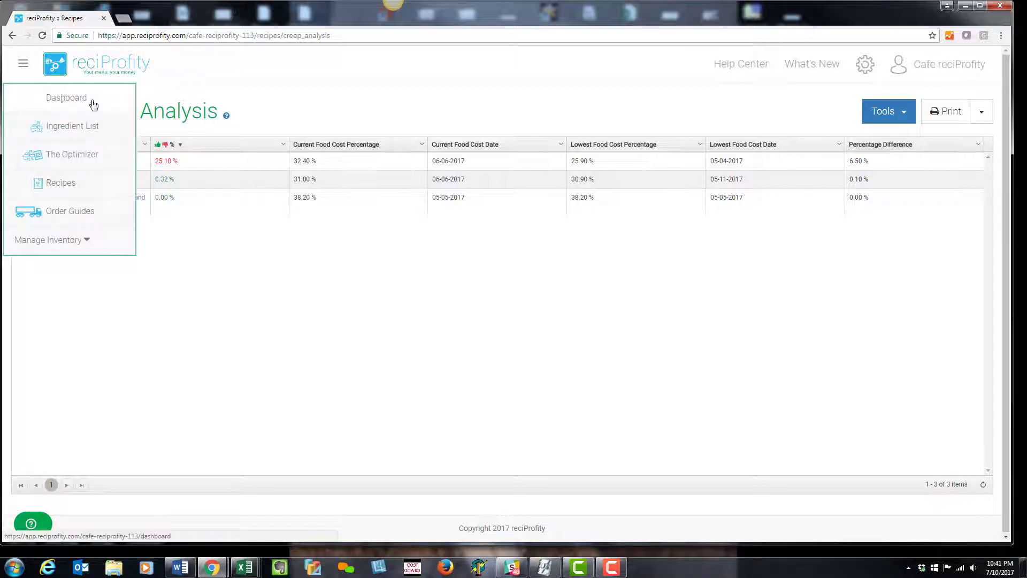
left_click(93, 105)
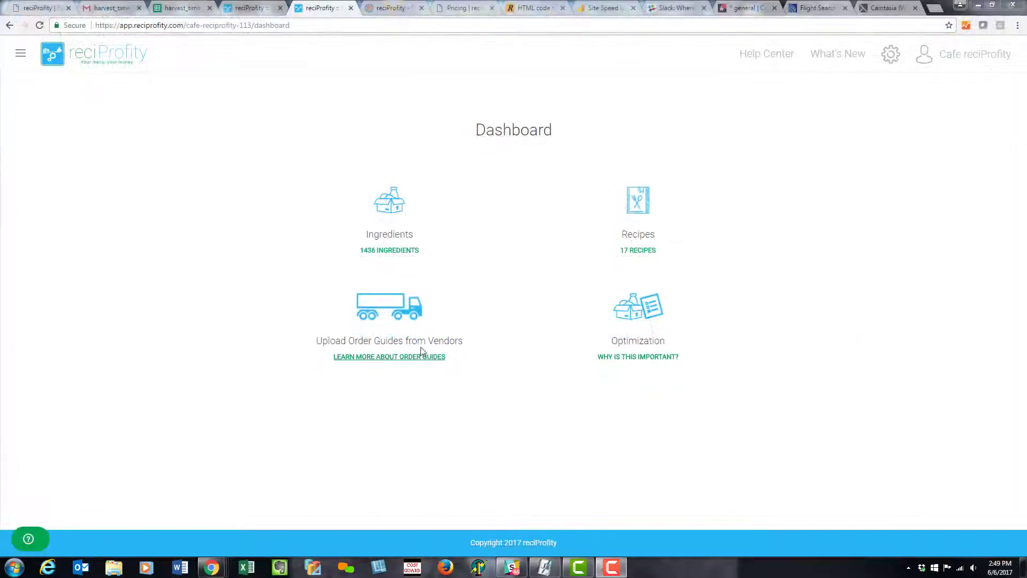
left_click(416, 341)
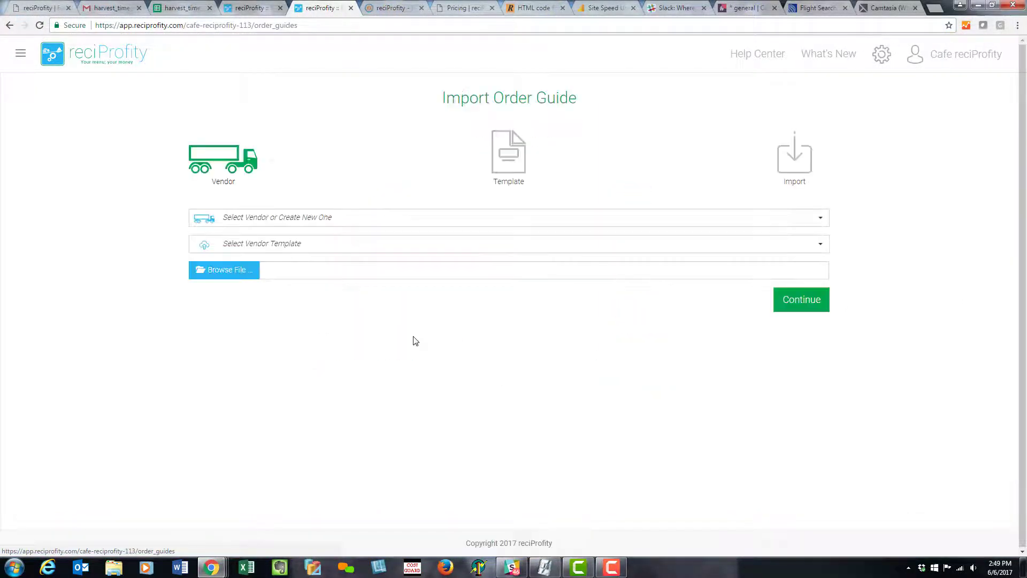
left_click(416, 219)
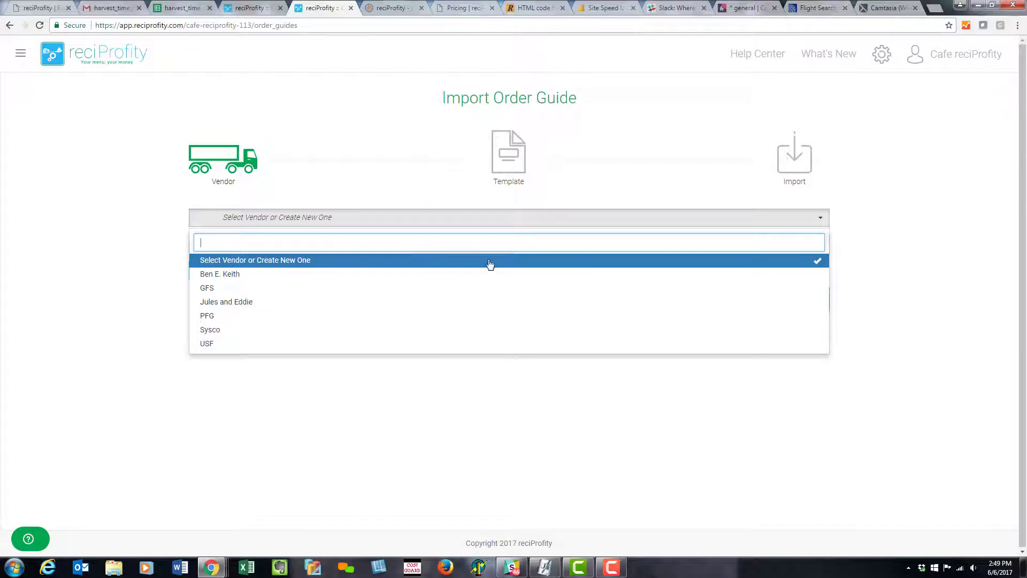
left_click(873, 240)
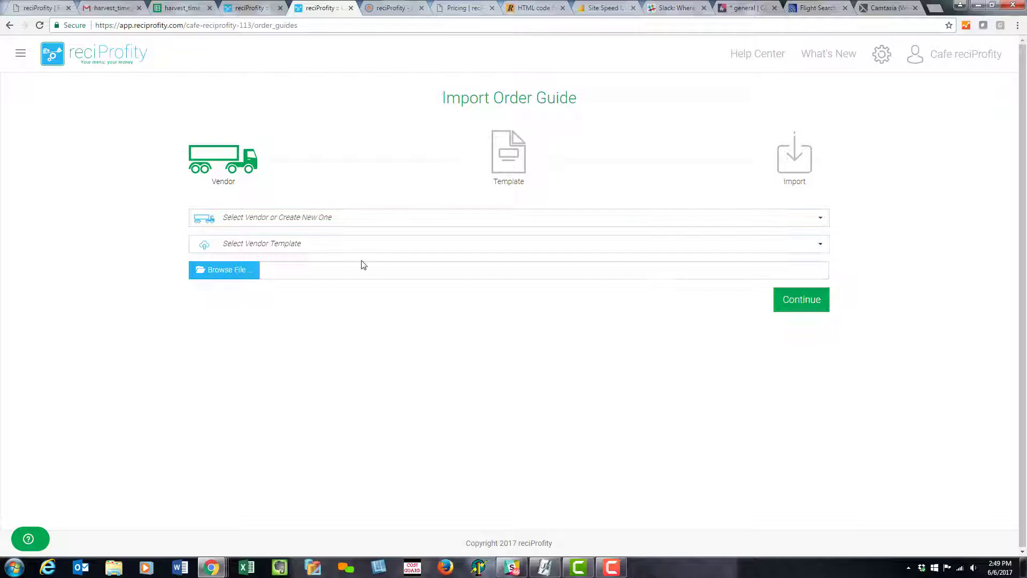
left_click(308, 244)
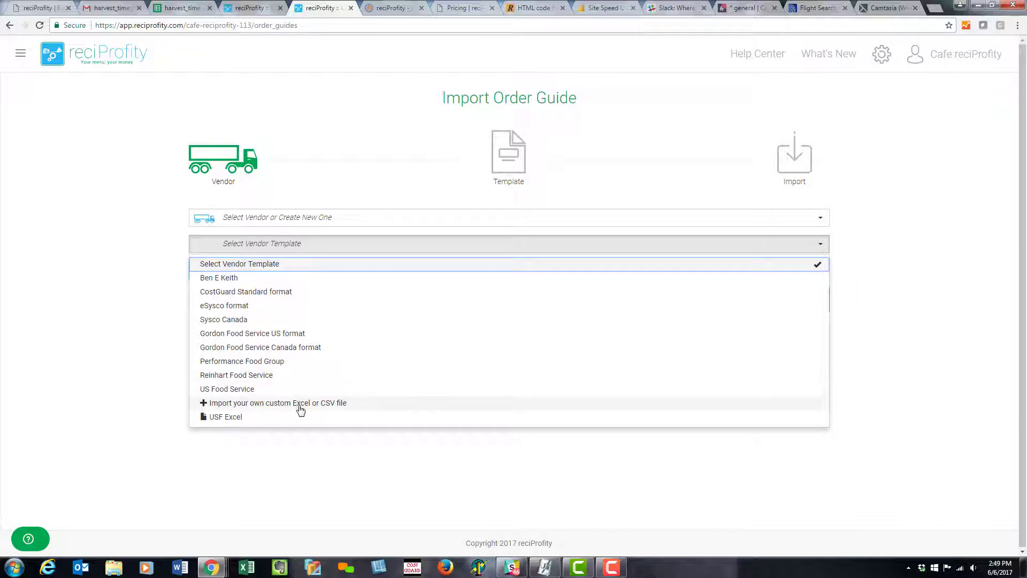
left_click(969, 306)
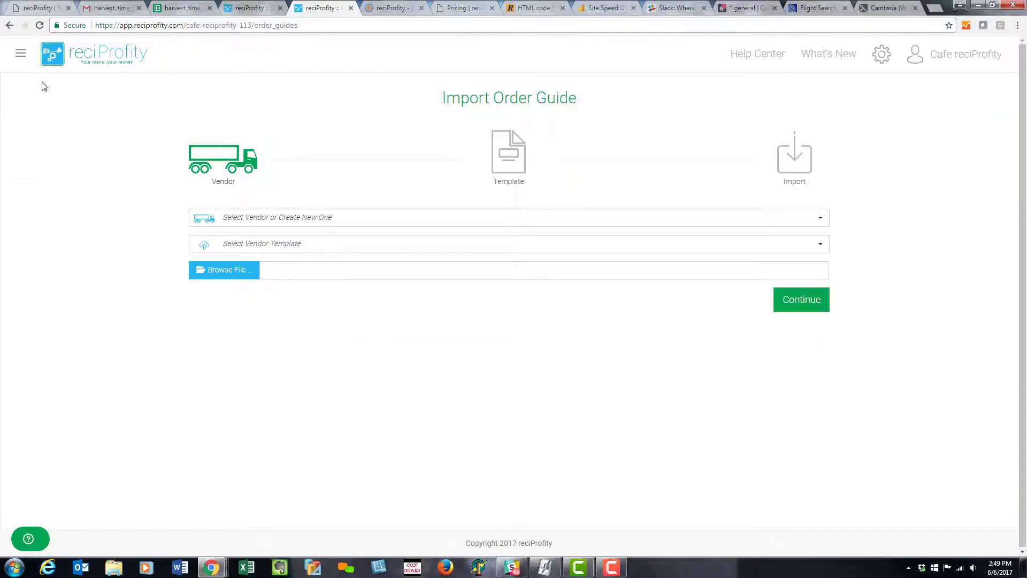
Step: Return to the dashboard, open the ingredients and filter the list by name to "Butter, salted"
left_click(27, 62)
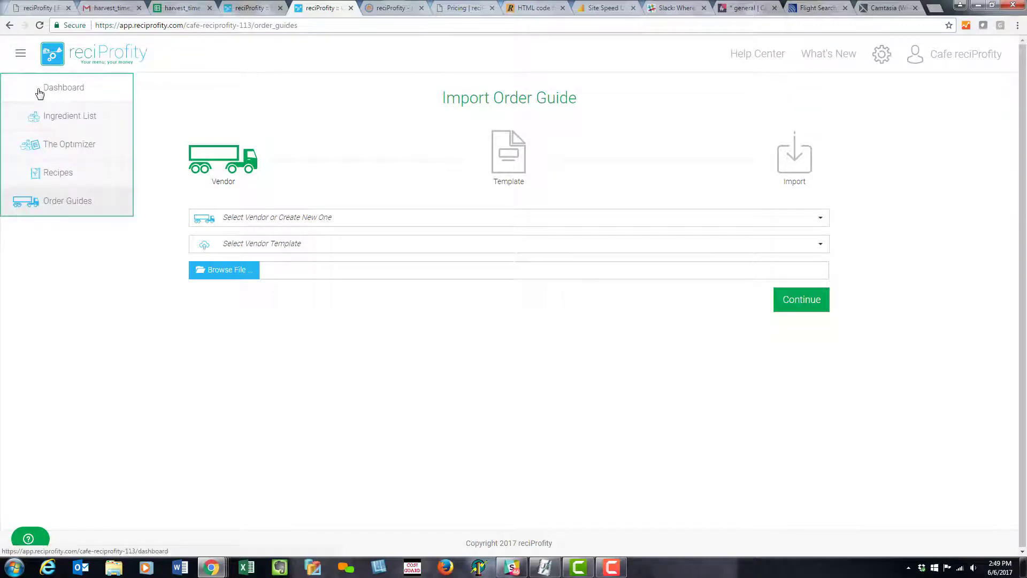
left_click(38, 95)
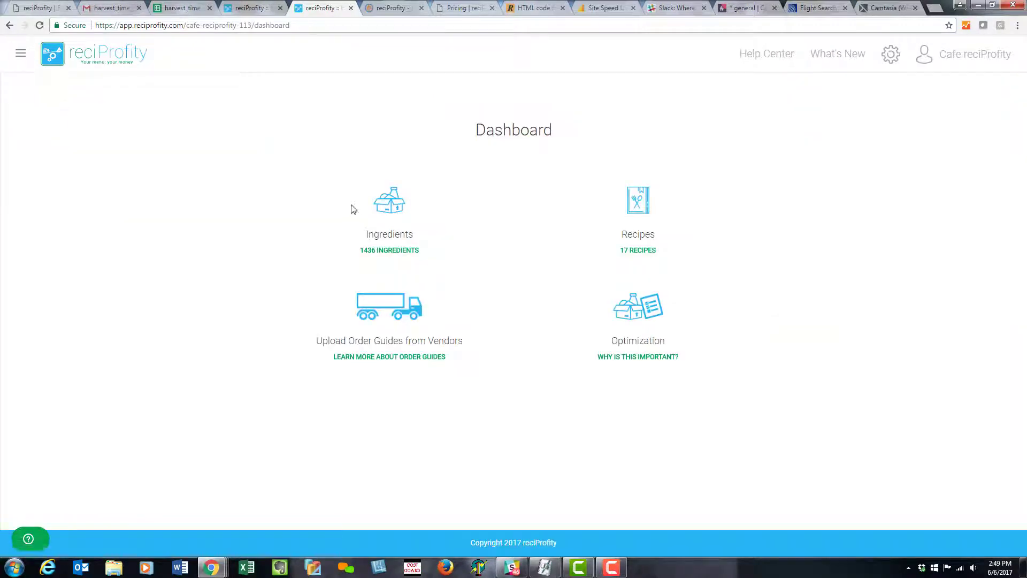
left_click(388, 205)
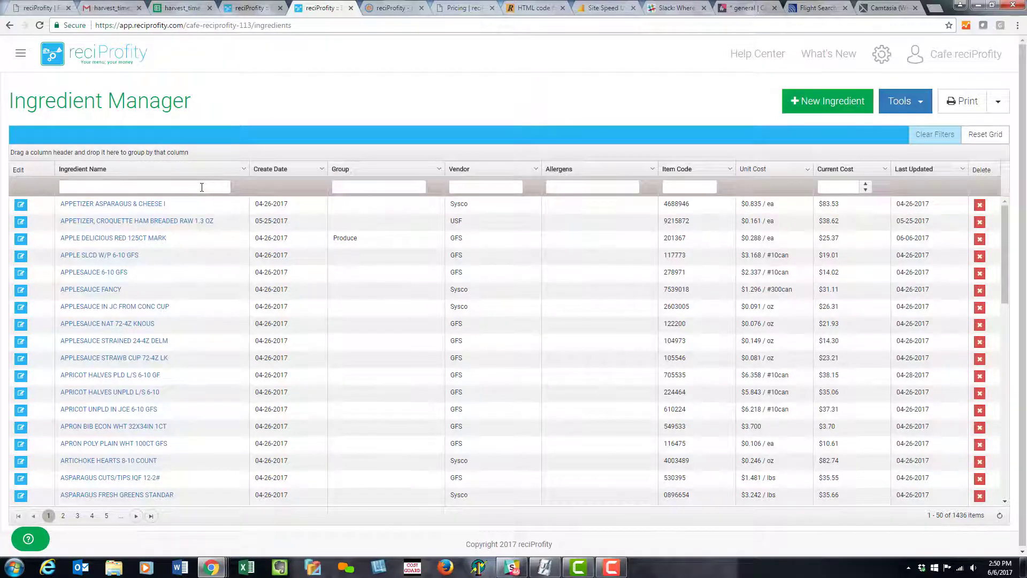
type("ter")
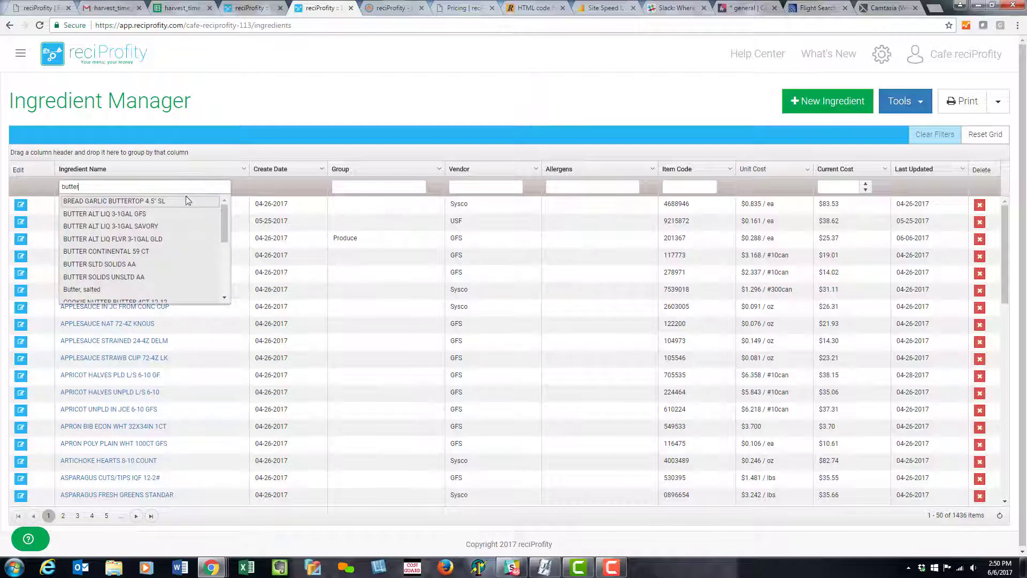
left_click(100, 289)
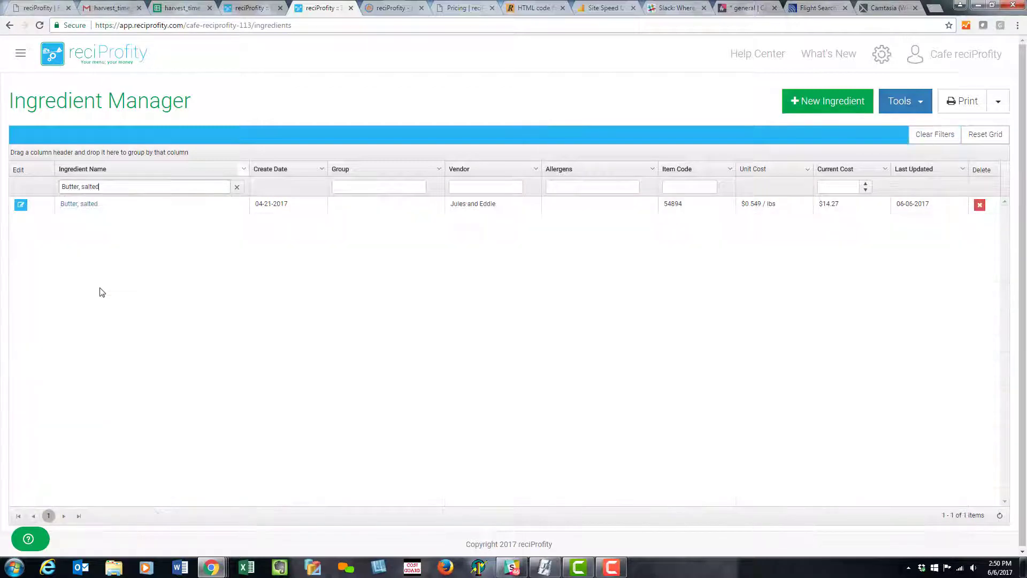
Step: Assign the Dairy group and the Milk allergen to Butter, salted within the ingredient list and save the row
left_click(21, 206)
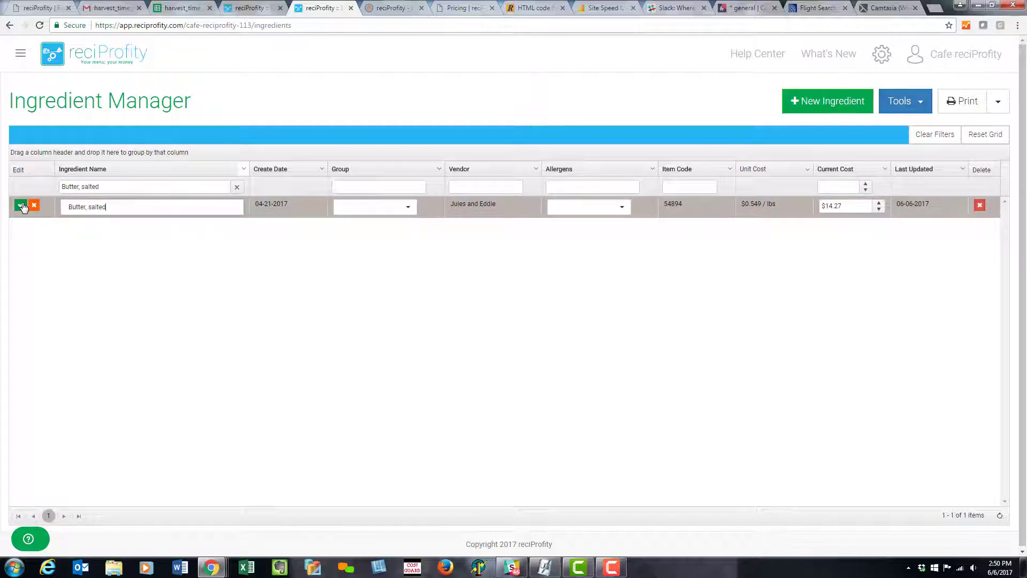
left_click(410, 210)
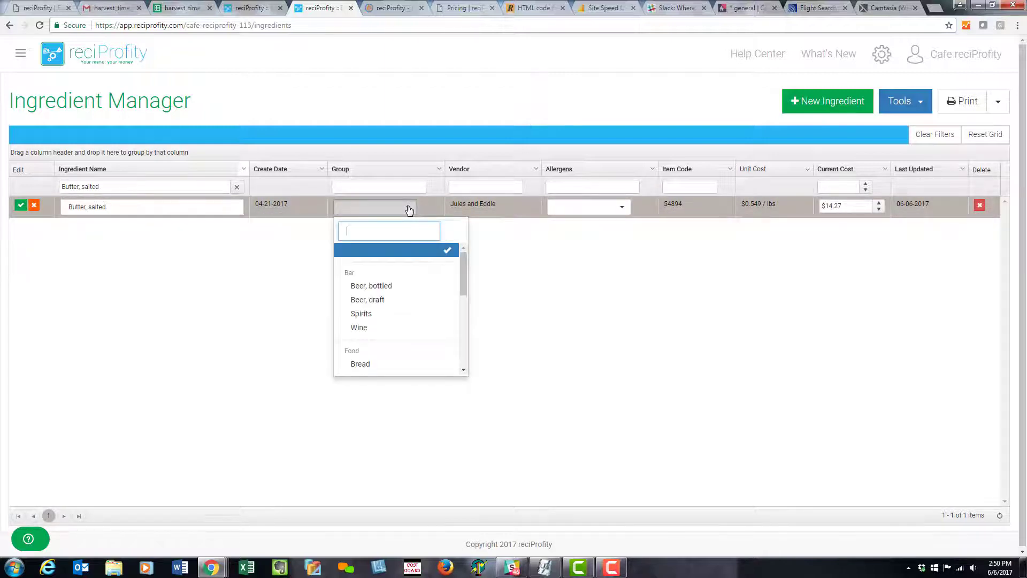
left_click_drag(463, 258, 461, 290)
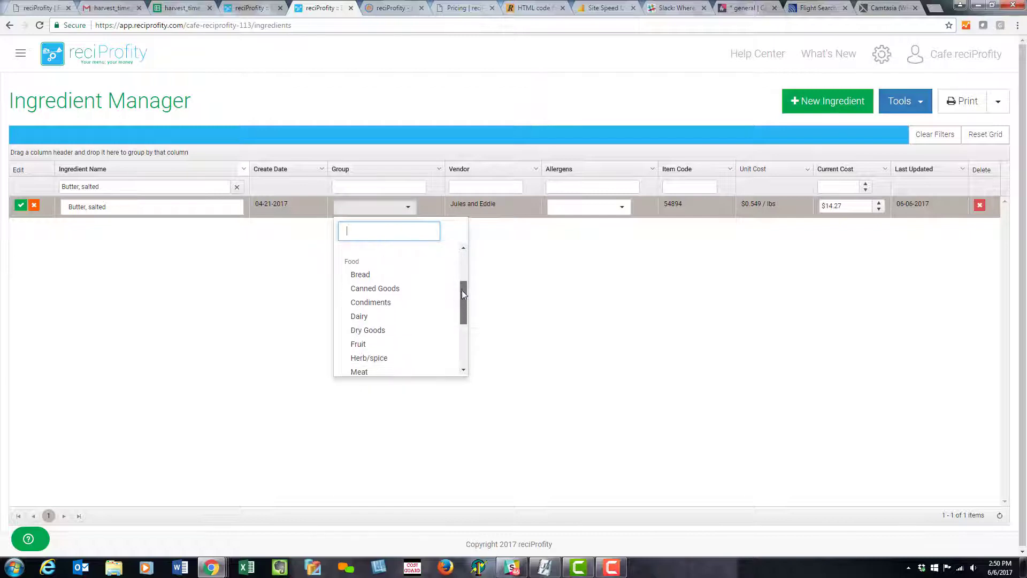
left_click(355, 316)
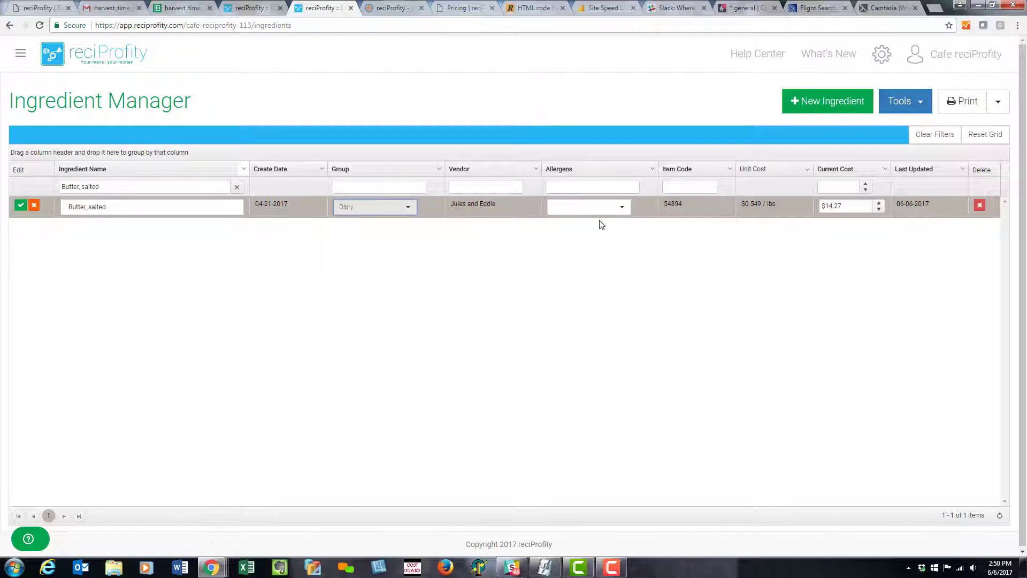
left_click(624, 209)
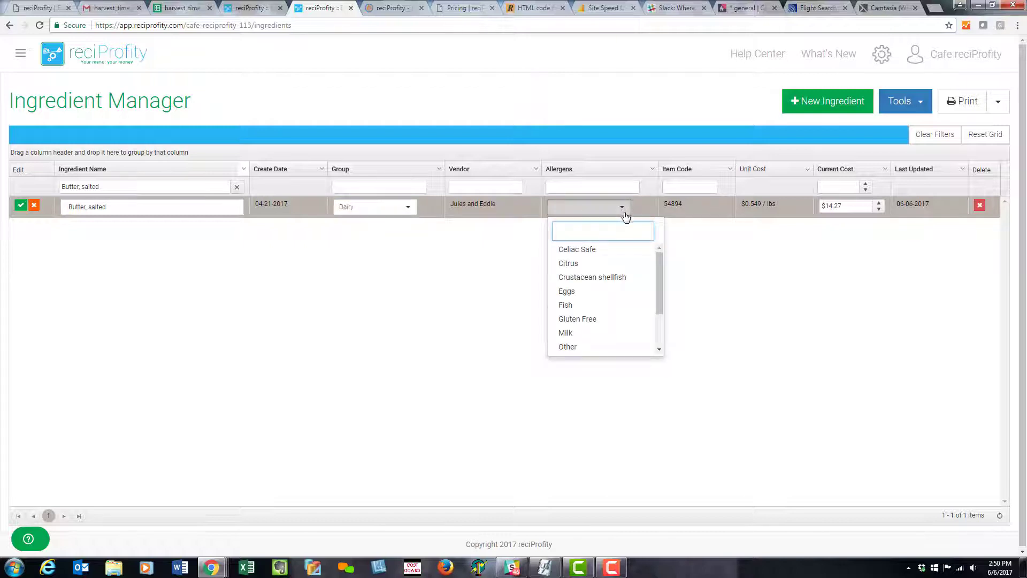
left_click(584, 334)
left_click(503, 290)
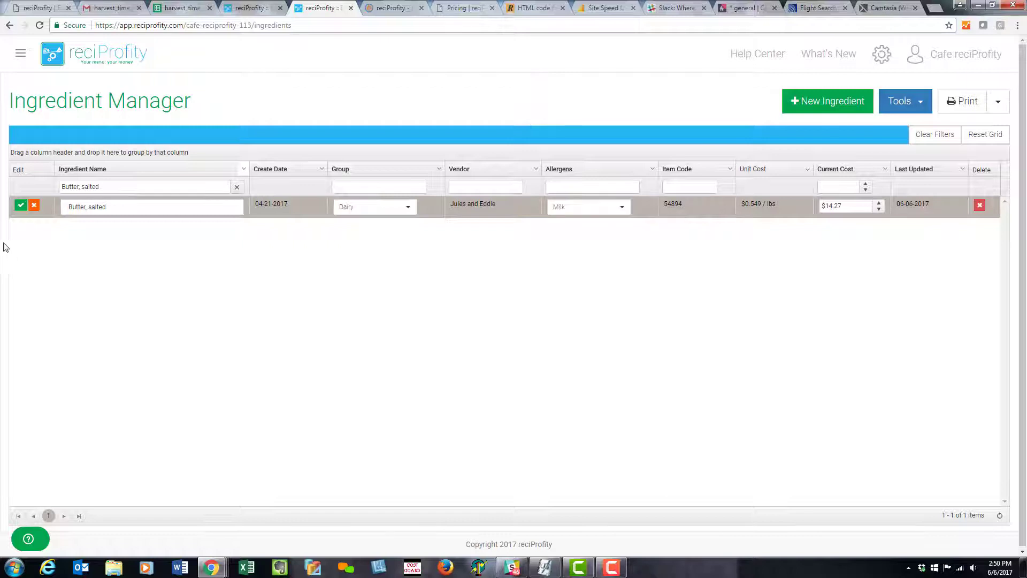
left_click(21, 206)
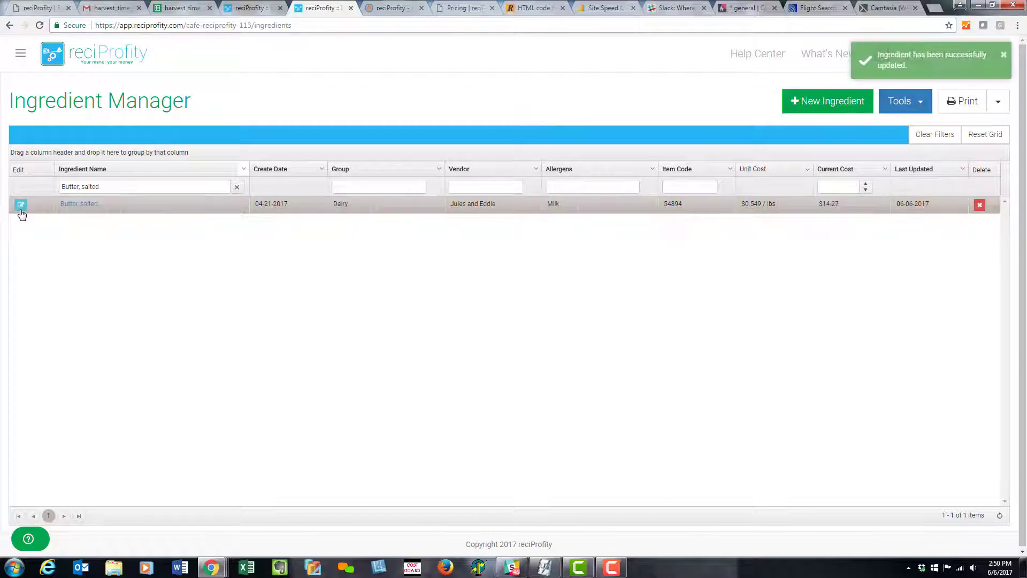
Step: Open Butter, salted for editing and assign it the USDA nutrient code for "Butter, salted"
left_click(76, 207)
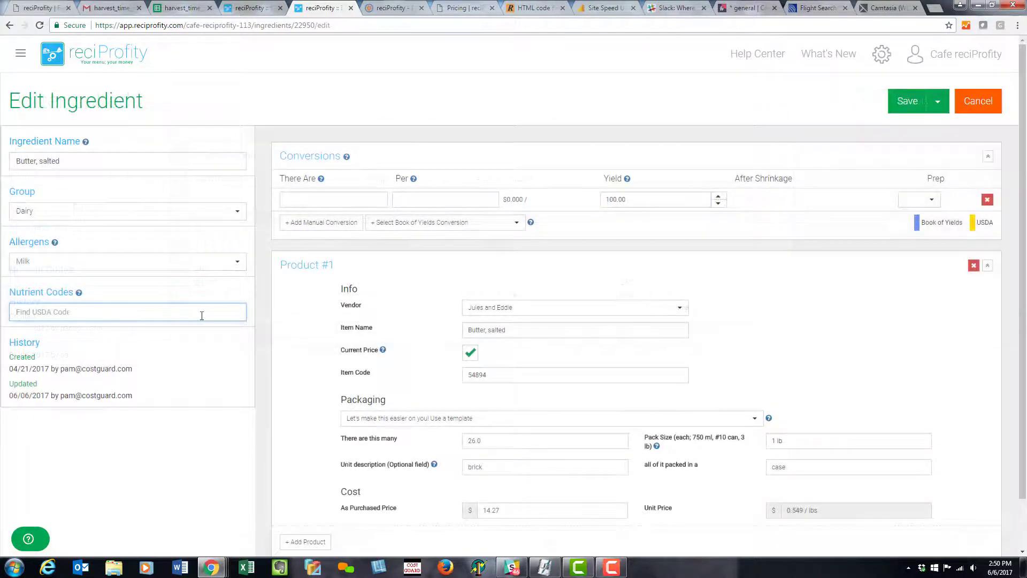
type("butter")
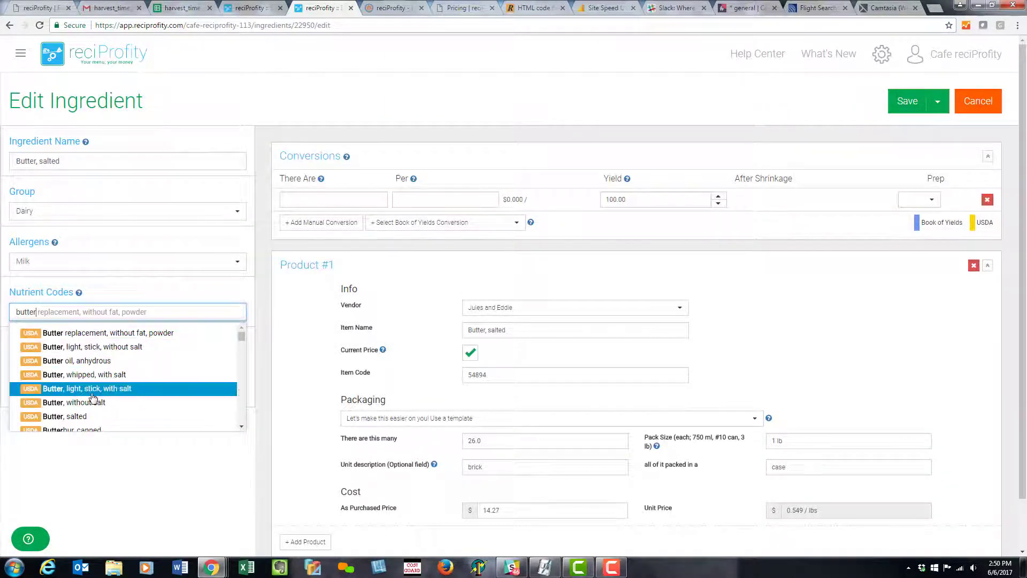
left_click(70, 417)
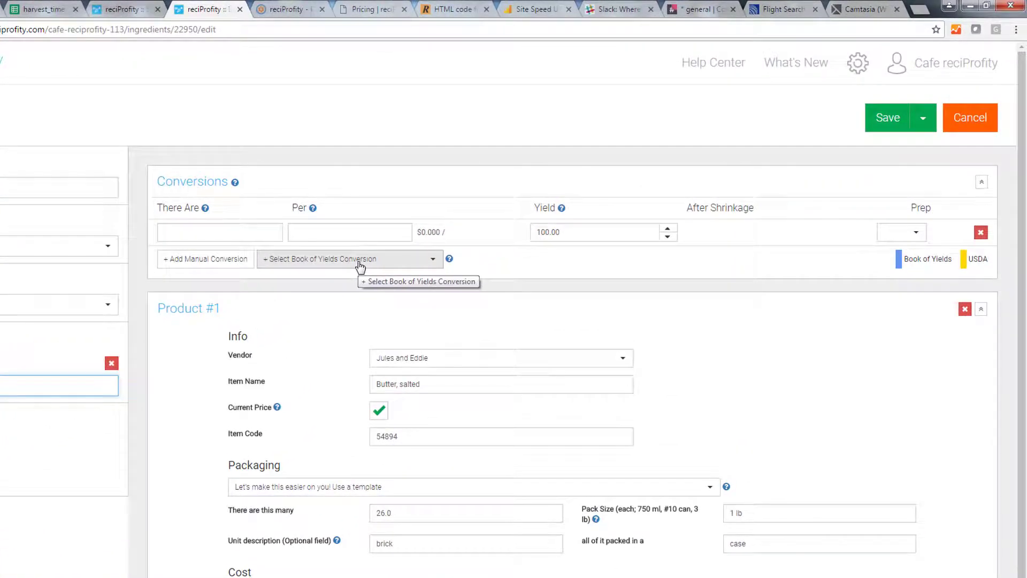
Step: Search the Book of Yields conversions for "butter" and add the Butter conversion from Butter And Oils
left_click(360, 262)
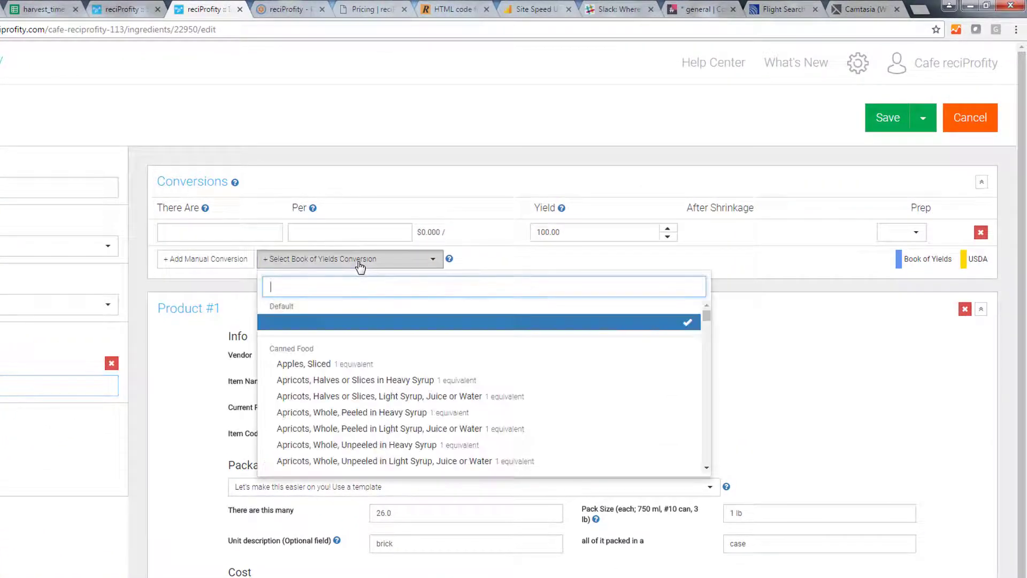
type("butter")
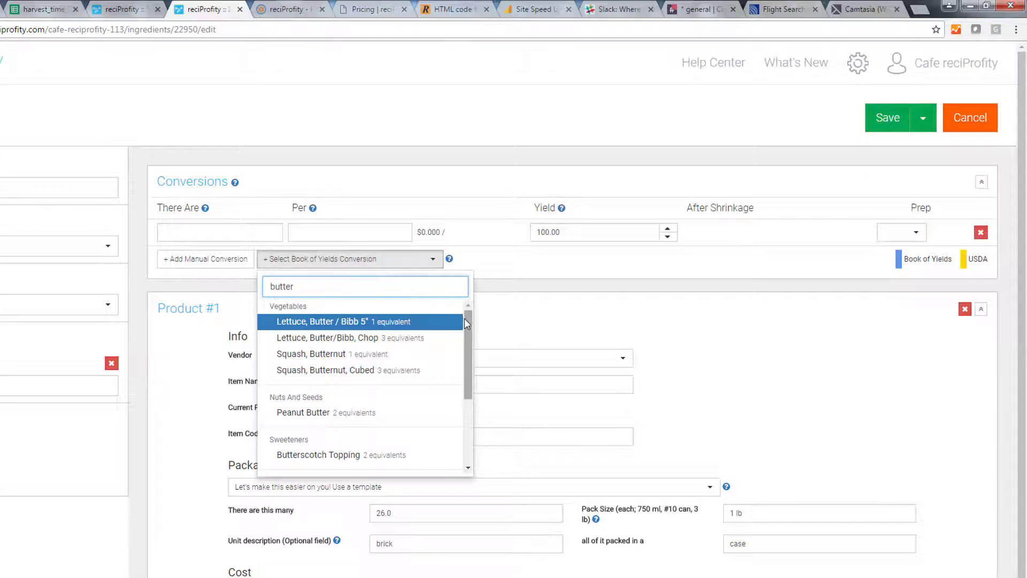
left_click_drag(467, 319, 469, 391)
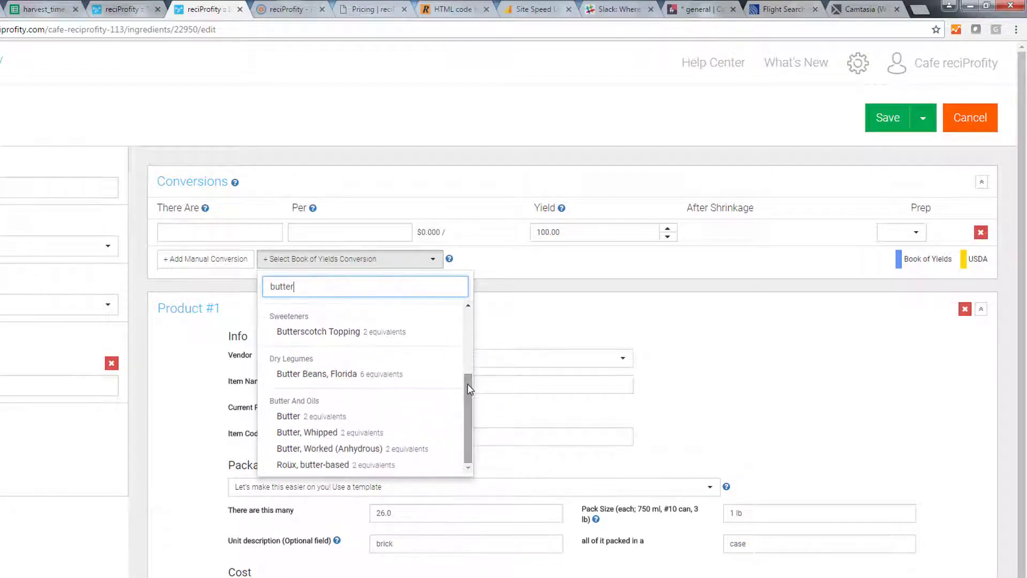
left_click(343, 417)
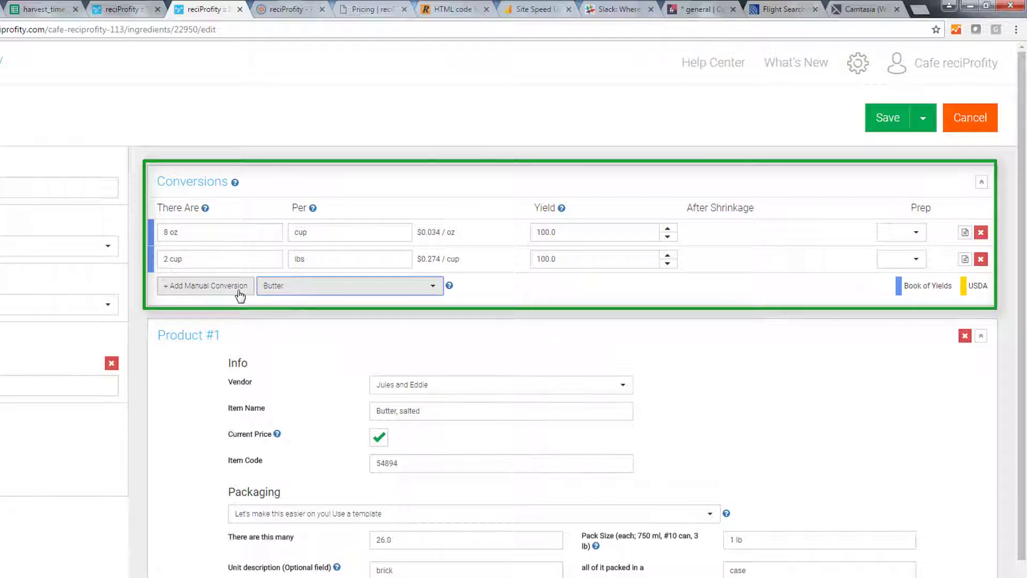
Step: Add a second, blank product entry to Butter, salted and review its vendor, packaging and cost fields
left_click_drag(1024, 270, 1023, 365)
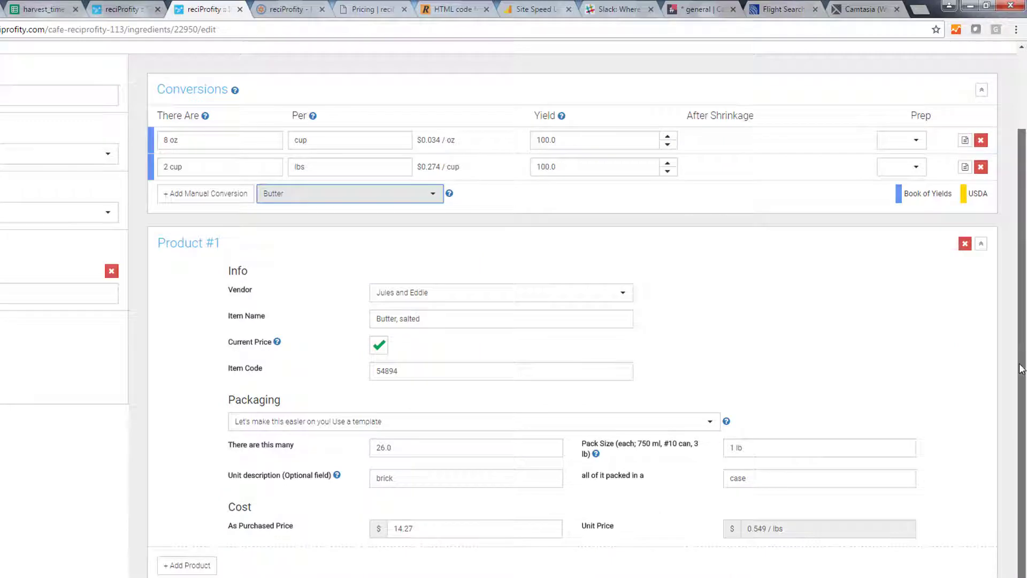
left_click(188, 566)
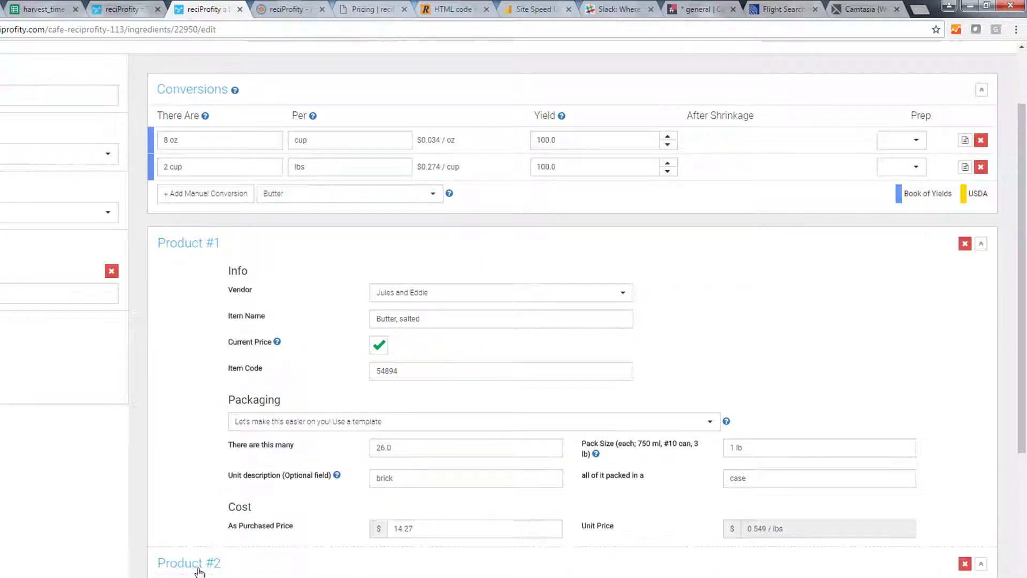
left_click_drag(1020, 336, 1021, 484)
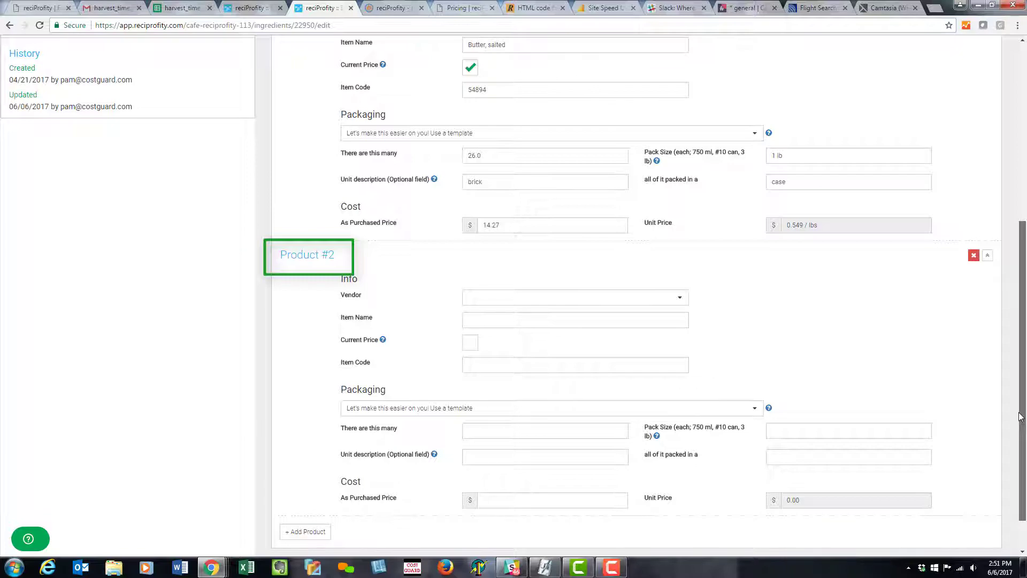
scroll(1020, 418, "up", 5)
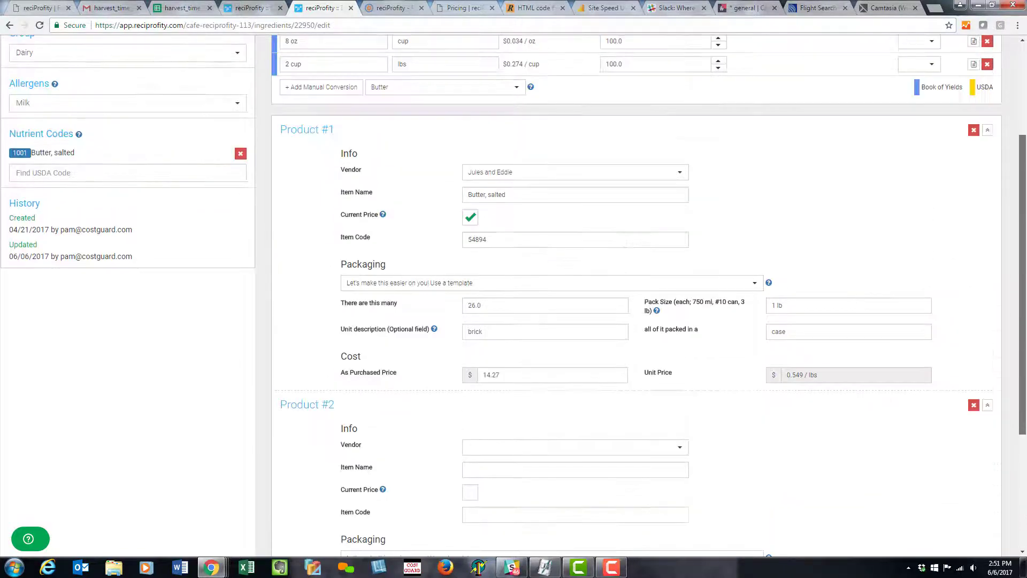
scroll(1021, 418, "up", 2)
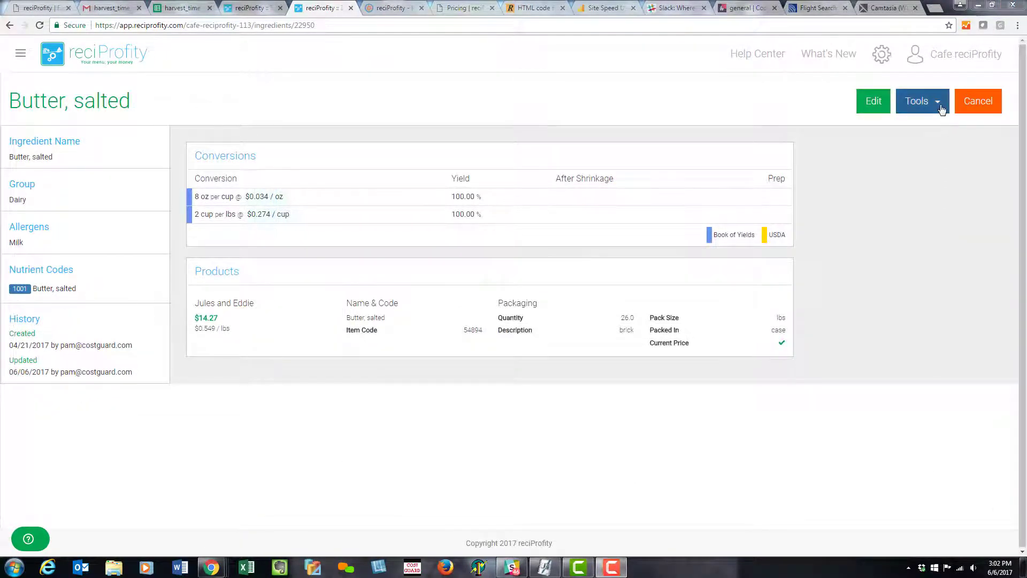
Step: Run the Where Used report for Butter, salted and review the ingredients and method of the Salmon, butter roasted, prep recipe
left_click(941, 109)
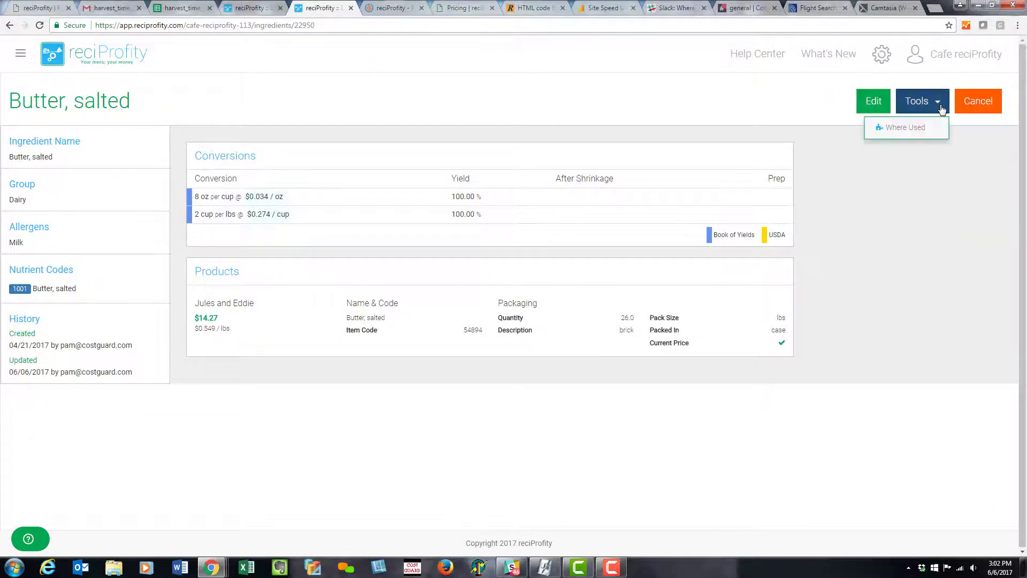
left_click(917, 128)
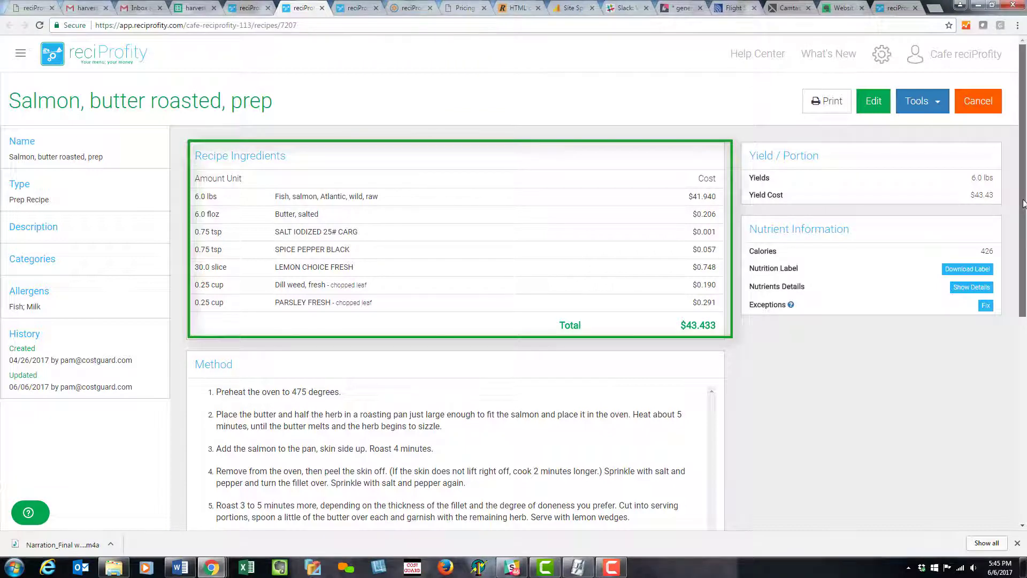
scroll(1023, 203, "down", 2)
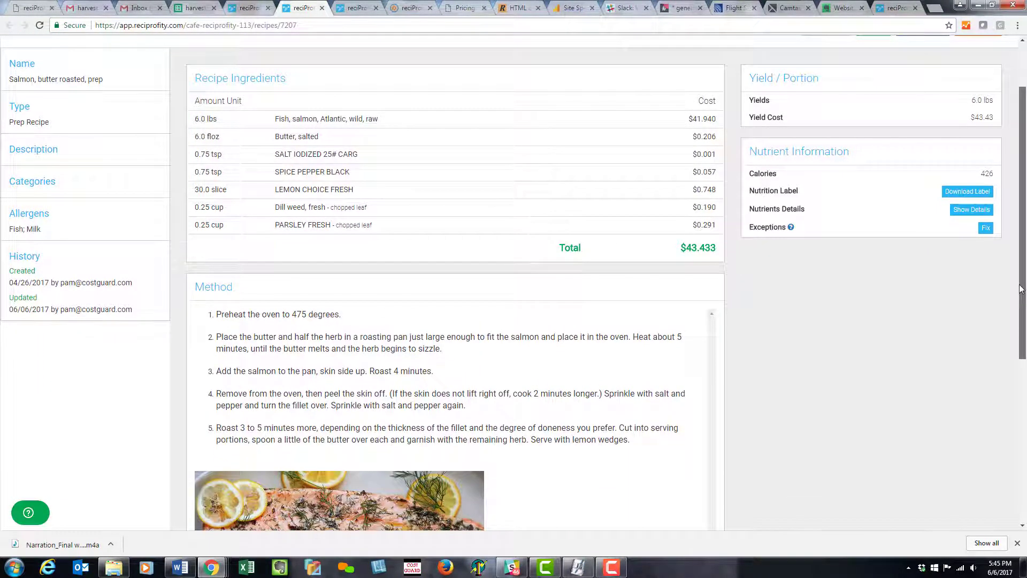
scroll(1021, 289, "down", 2)
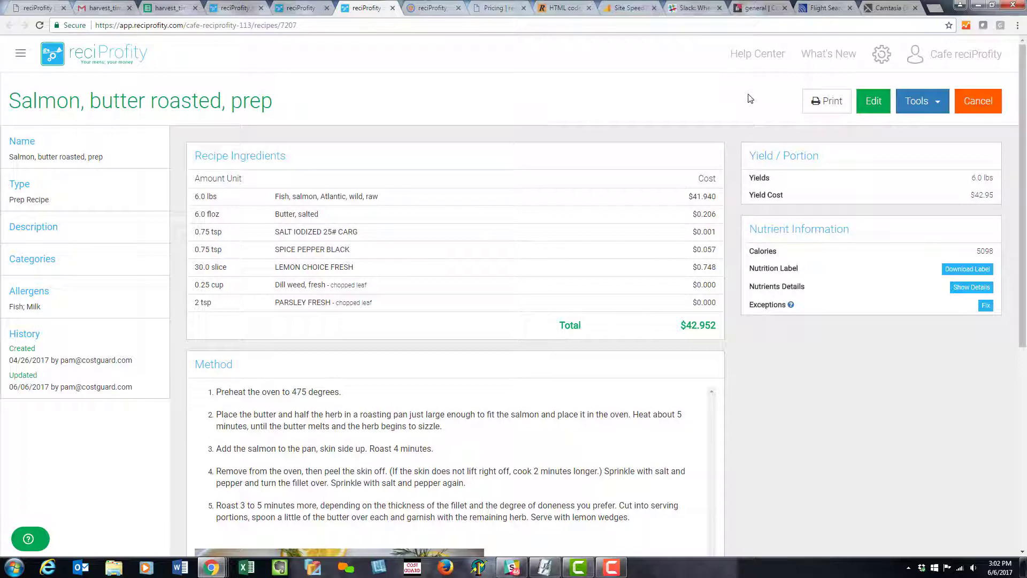
Step: Run the Where Used report for Salmon, butter roasted, prep and open the serving recipe that uses it
left_click(940, 107)
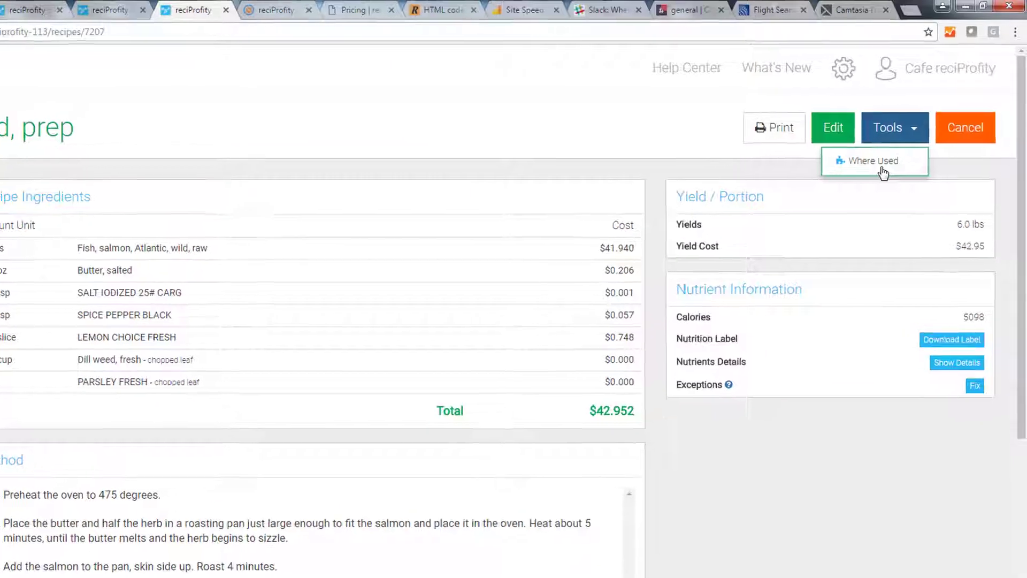
left_click(911, 132)
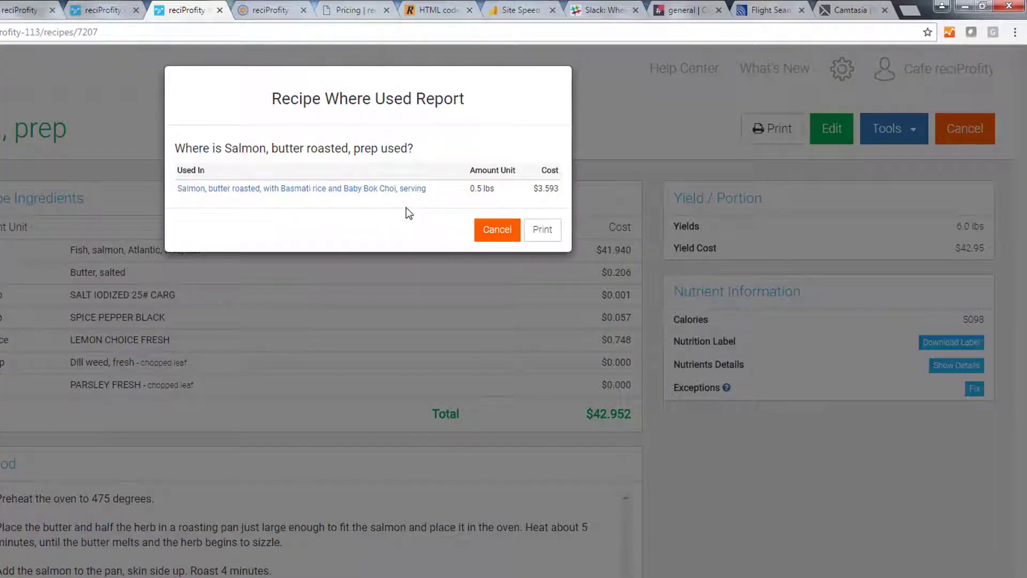
left_click(385, 189)
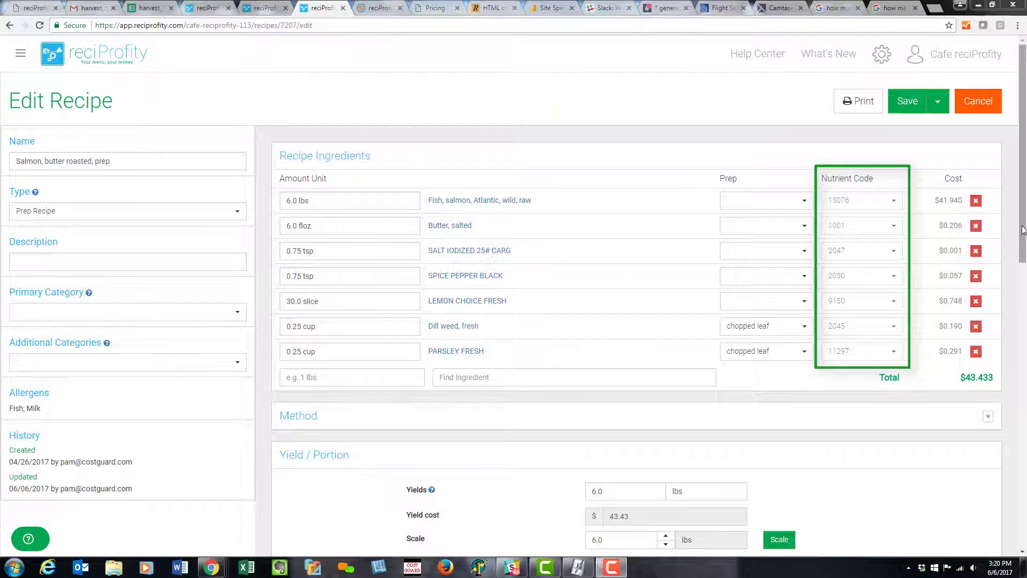
Step: Review the nutrition label of Salmon, butter roasted, prep, then view its detailed nutrient values and close them
left_click_drag(1023, 236, 1022, 440)
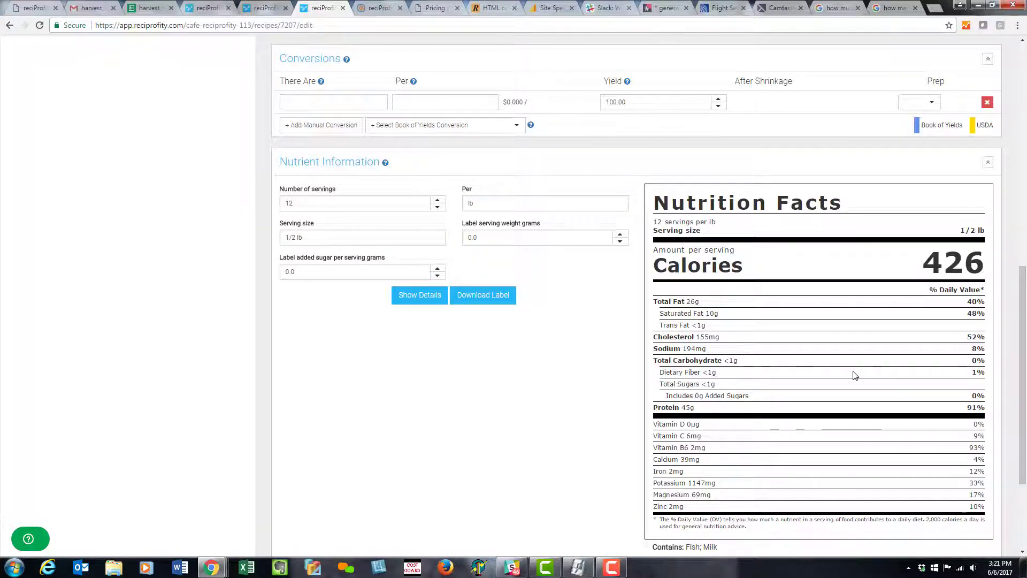
left_click(420, 297)
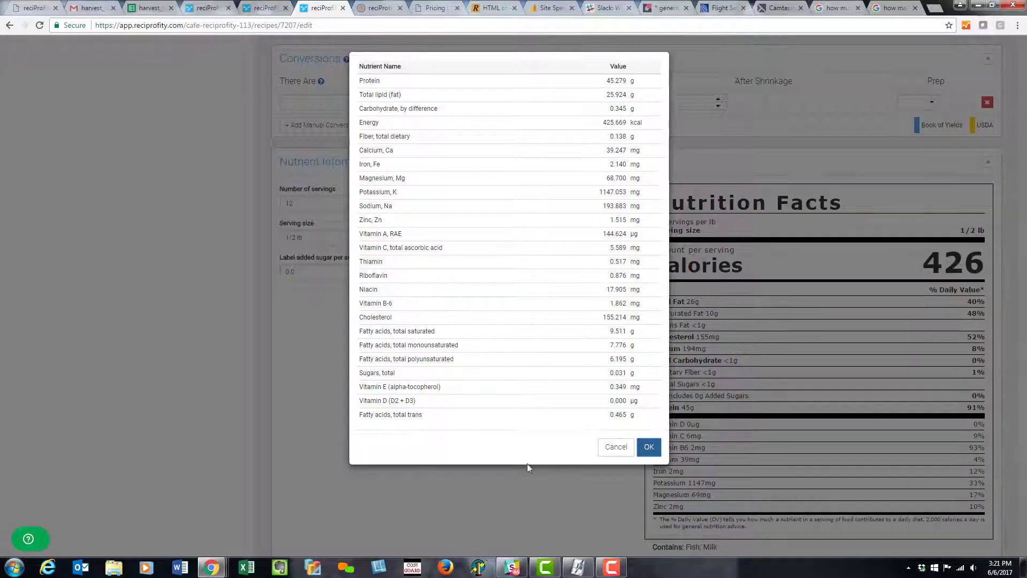
left_click(651, 449)
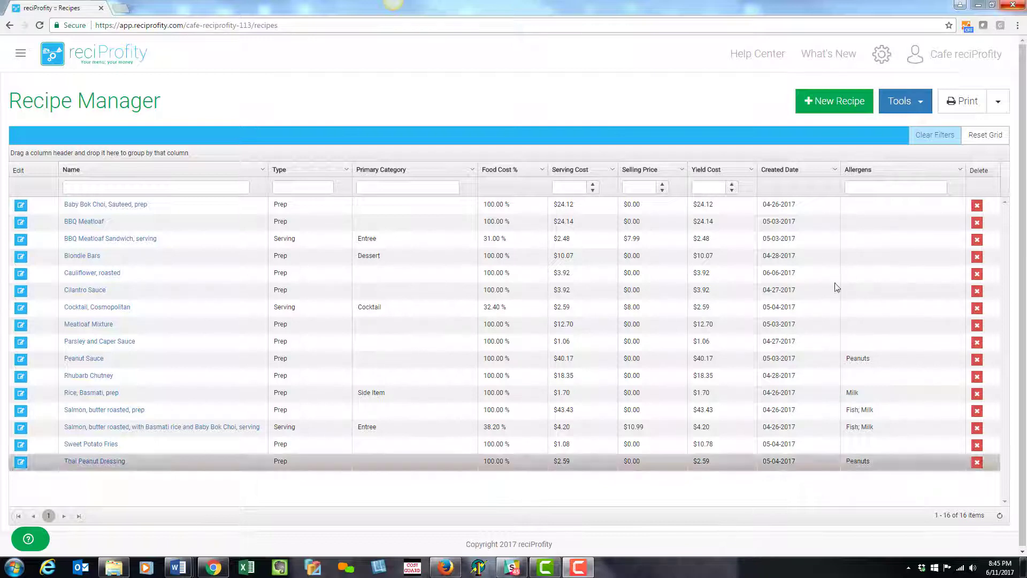
Step: From the recipe list, view the Recipe Analyzer report and then the recipes' Creep Analysis
left_click(916, 102)
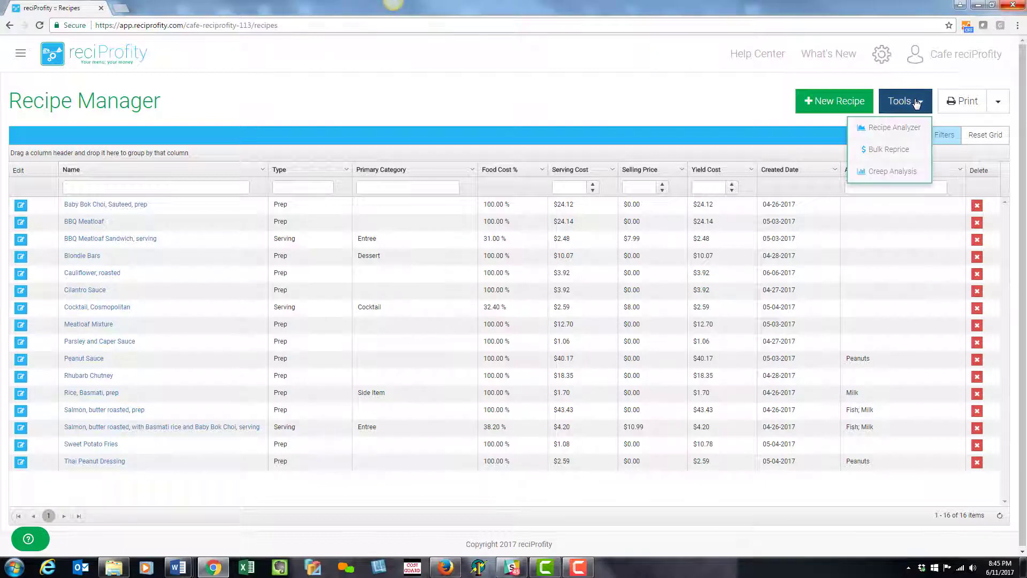
left_click(898, 133)
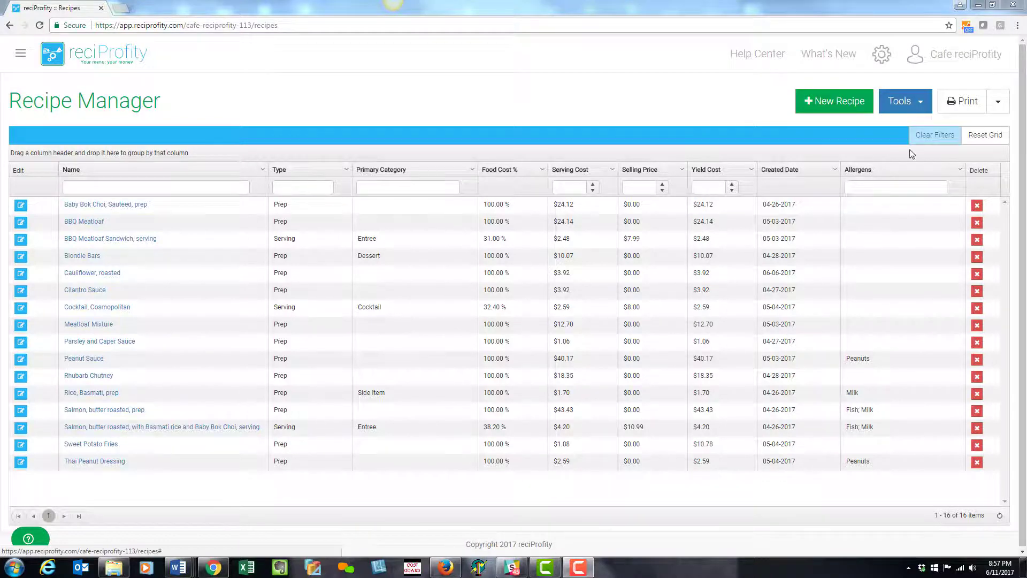
left_click(909, 111)
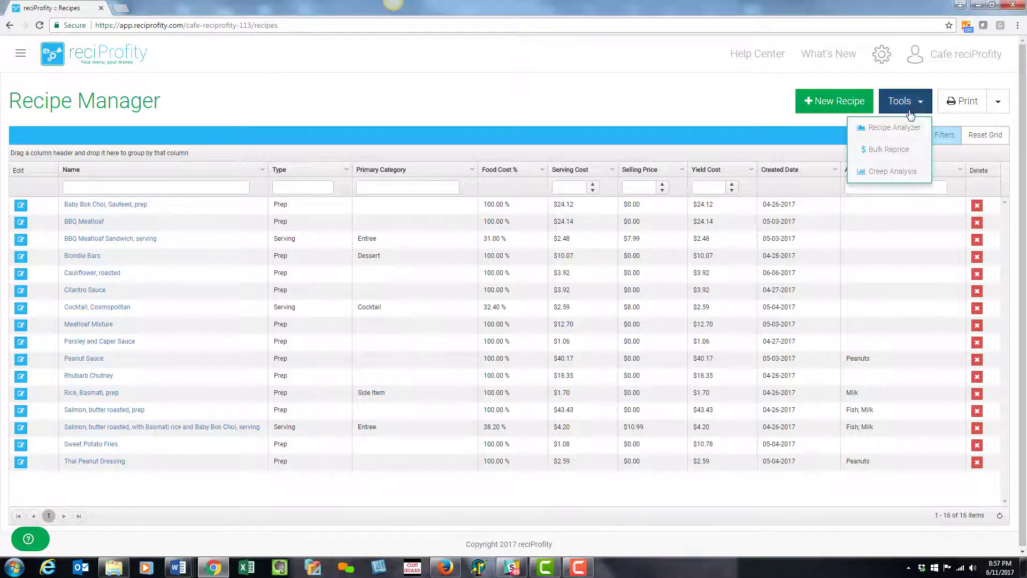
left_click(877, 176)
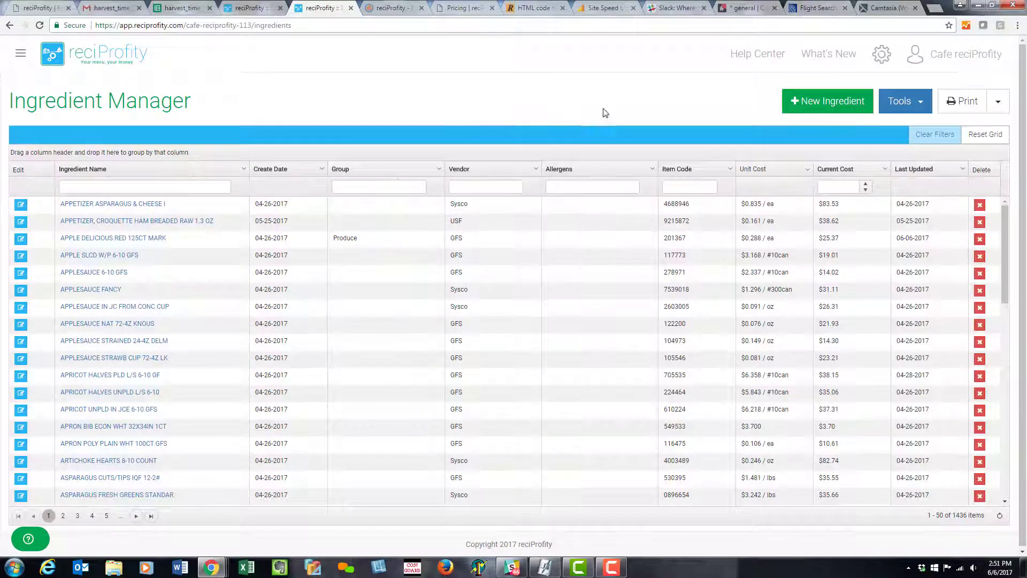
Step: View the Creep Analysis report for the ingredients
left_click(921, 111)
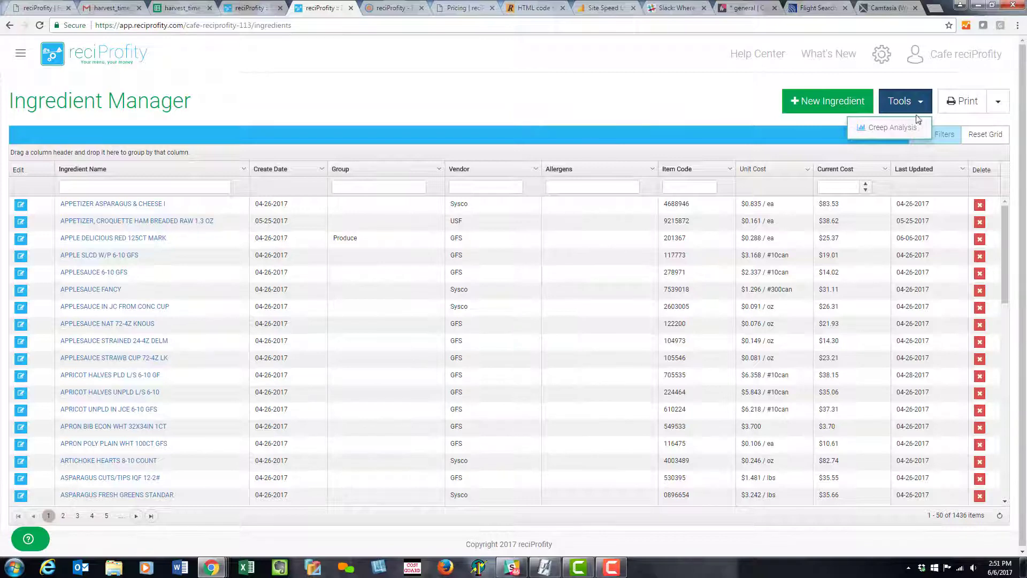
left_click(905, 131)
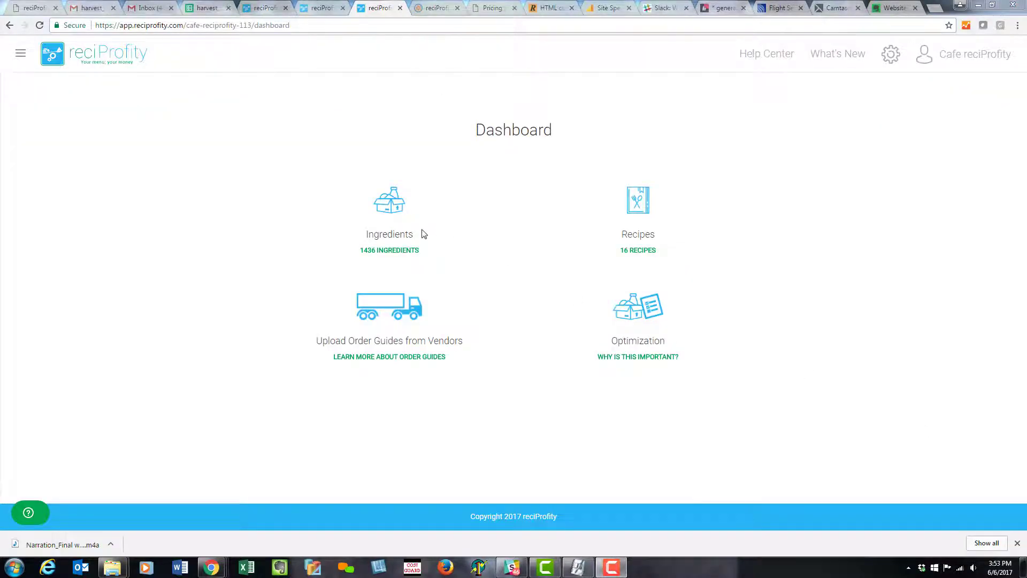
Step: Open the ingredients from the dashboard, filter the list by name to CAULIFLOWER PURPLE WHOLE and open that ingredient
left_click(394, 236)
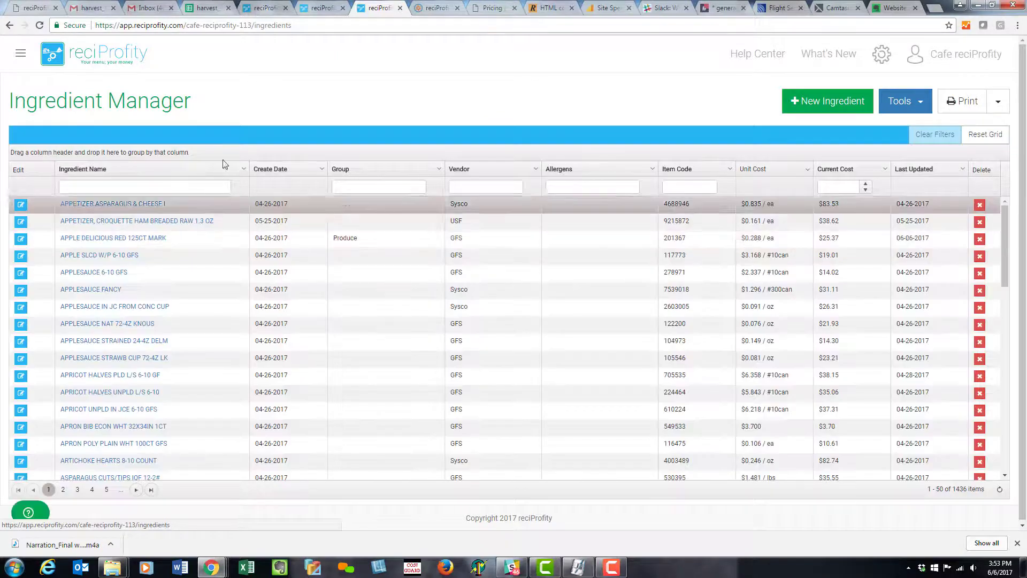
left_click(184, 186)
type("ca")
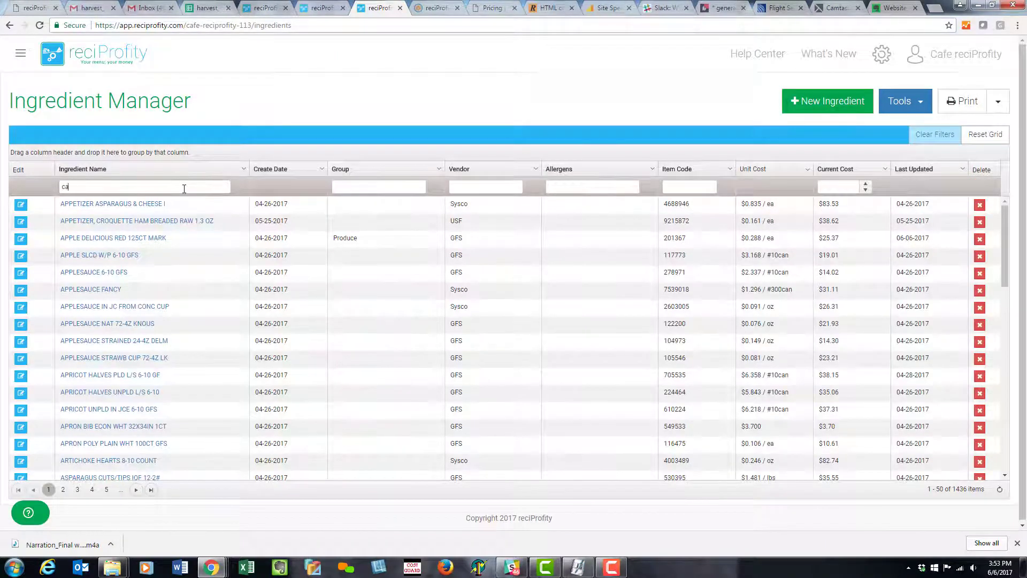
type("uliflower")
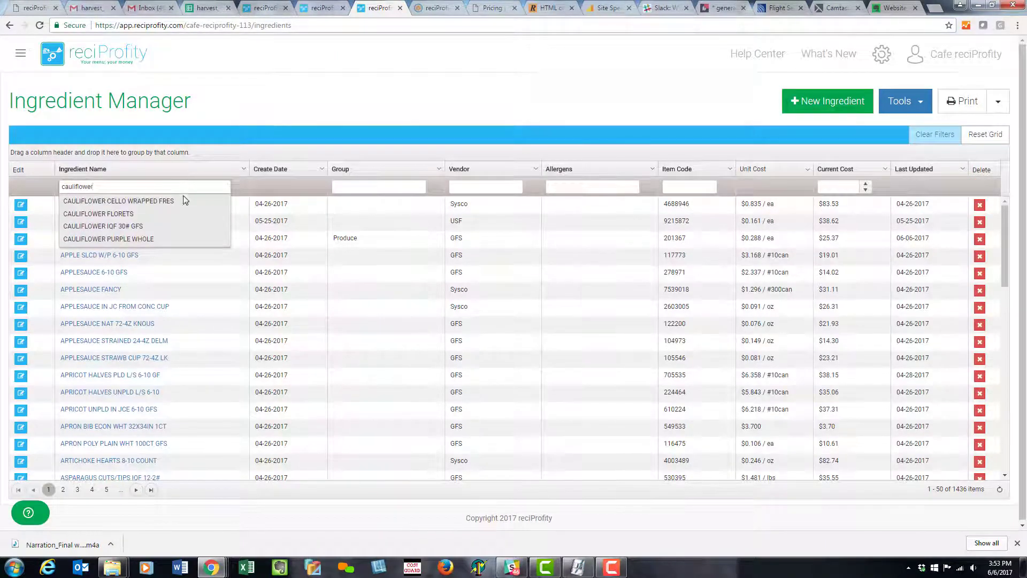
left_click(136, 239)
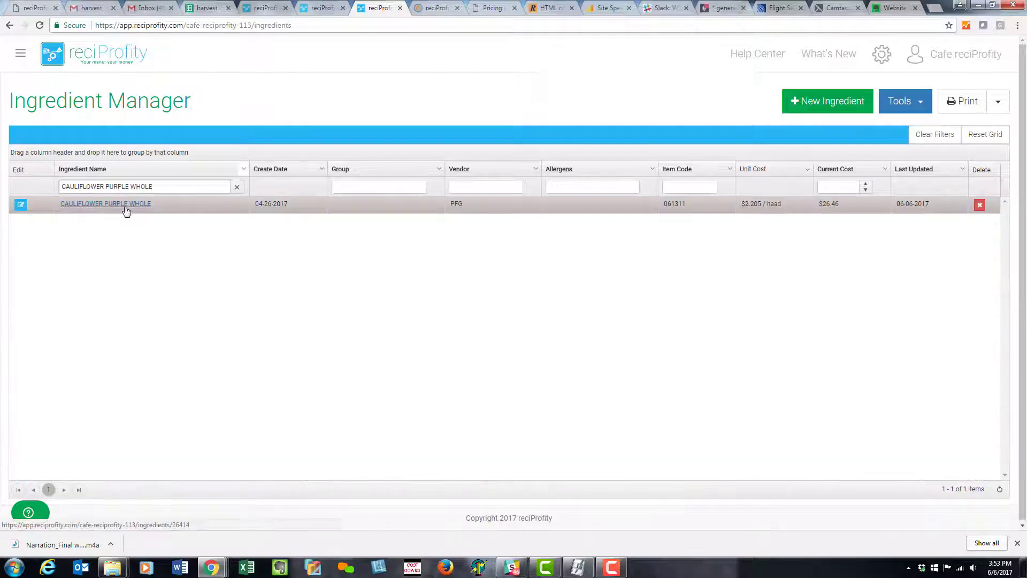
left_click(126, 209)
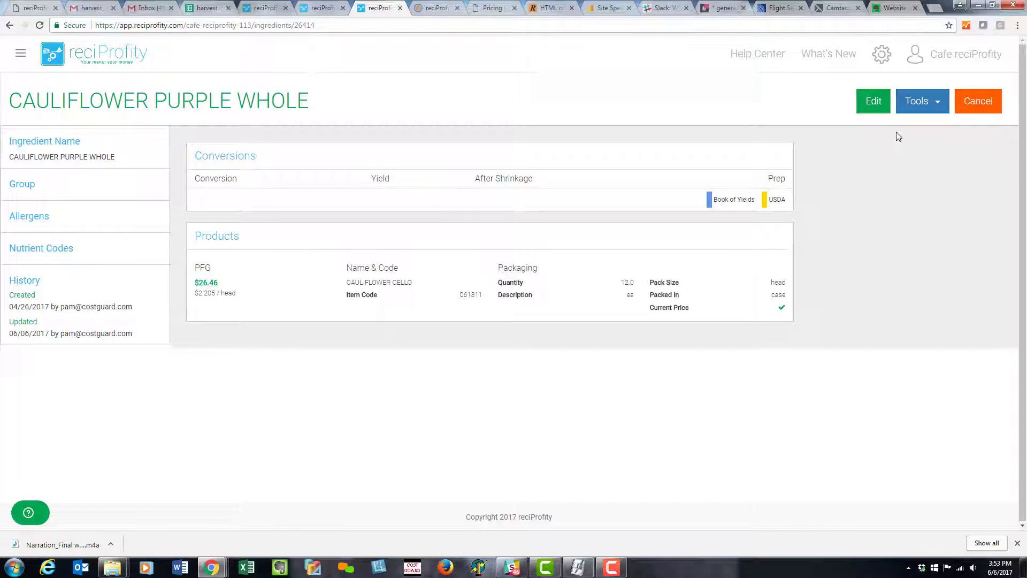
Step: Edit CAULIFLOWER PURPLE WHOLE and add the Book of Yields conversions for Cauliflower and for Cauliflower, Cut 1" flors
left_click(873, 101)
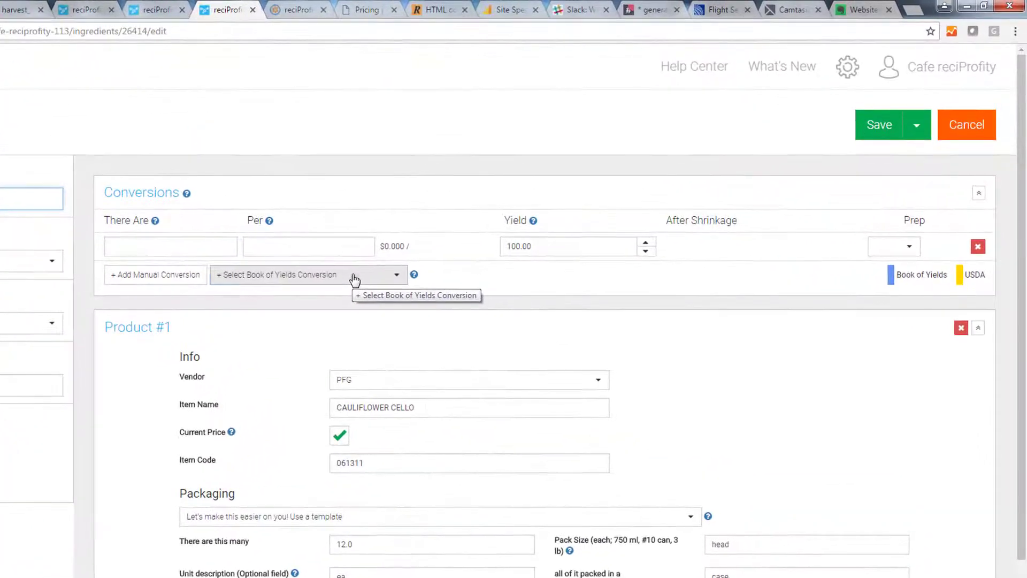
left_click(354, 279)
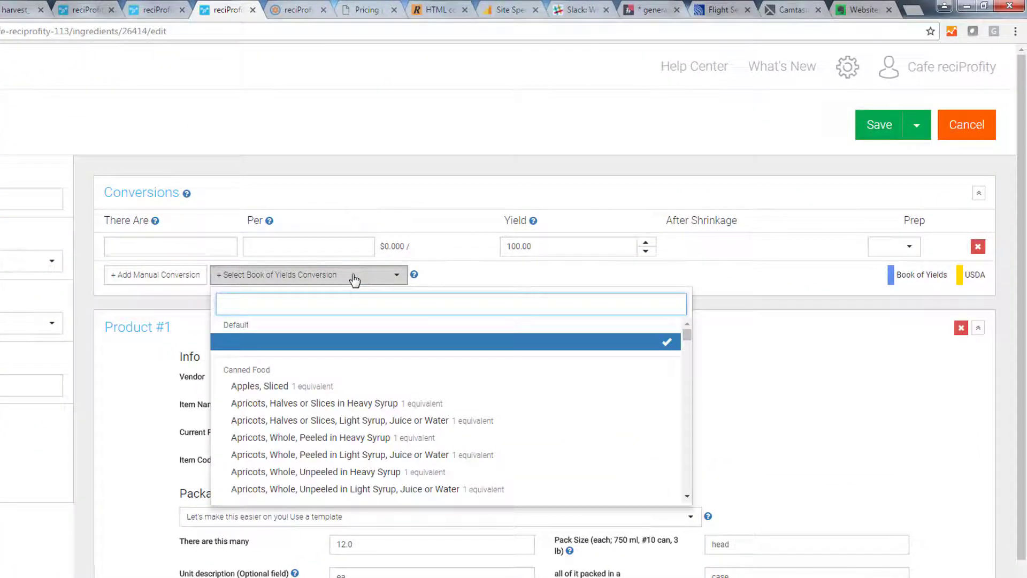
type("cauli")
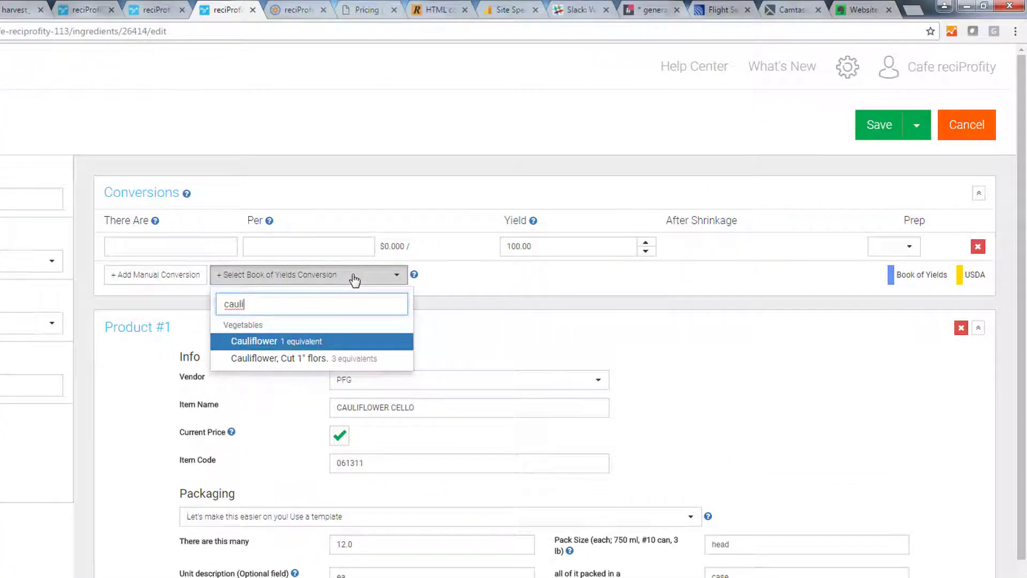
left_click(310, 345)
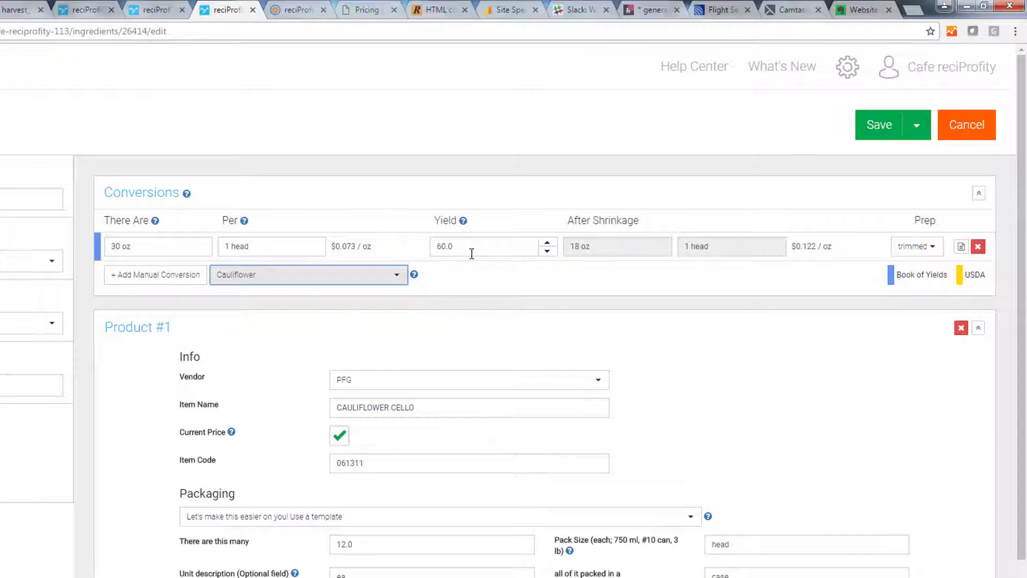
left_click(918, 248)
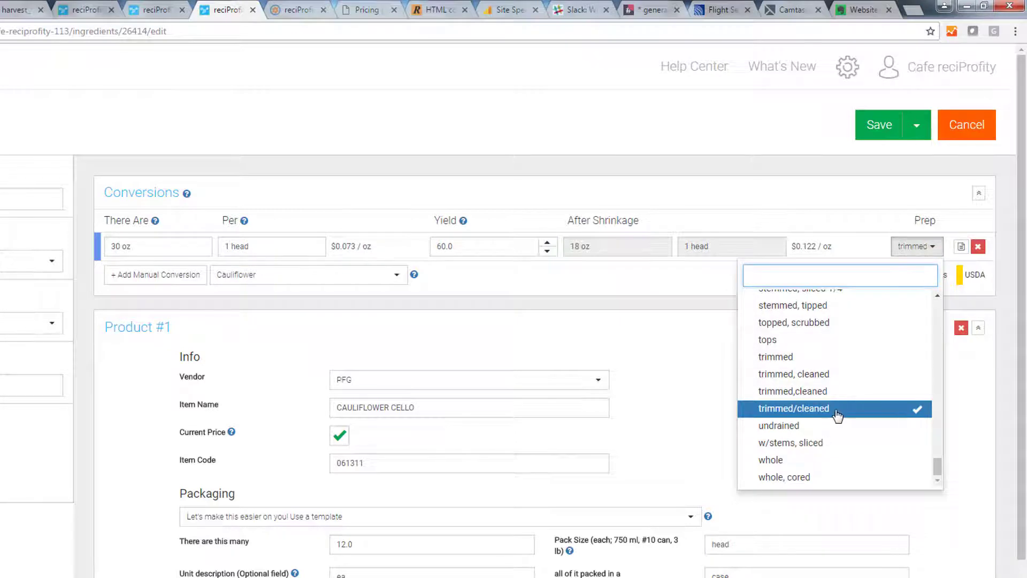
left_click(714, 348)
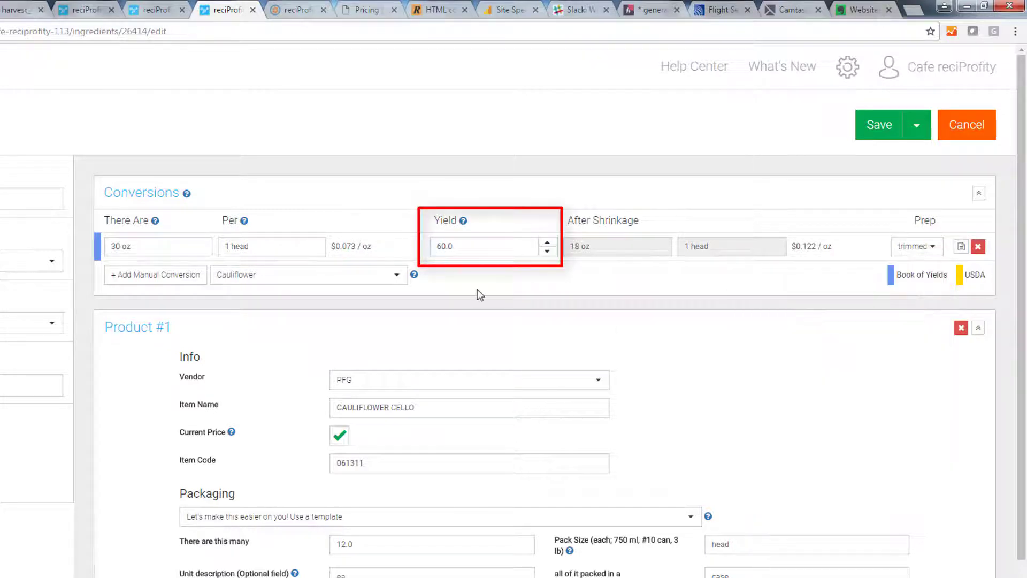
left_click(399, 277)
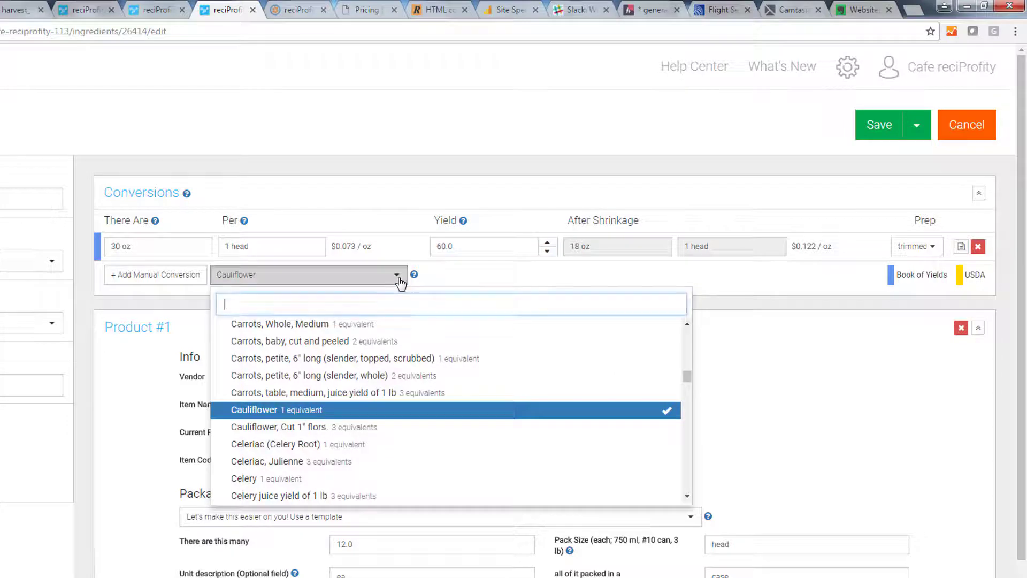
left_click(361, 427)
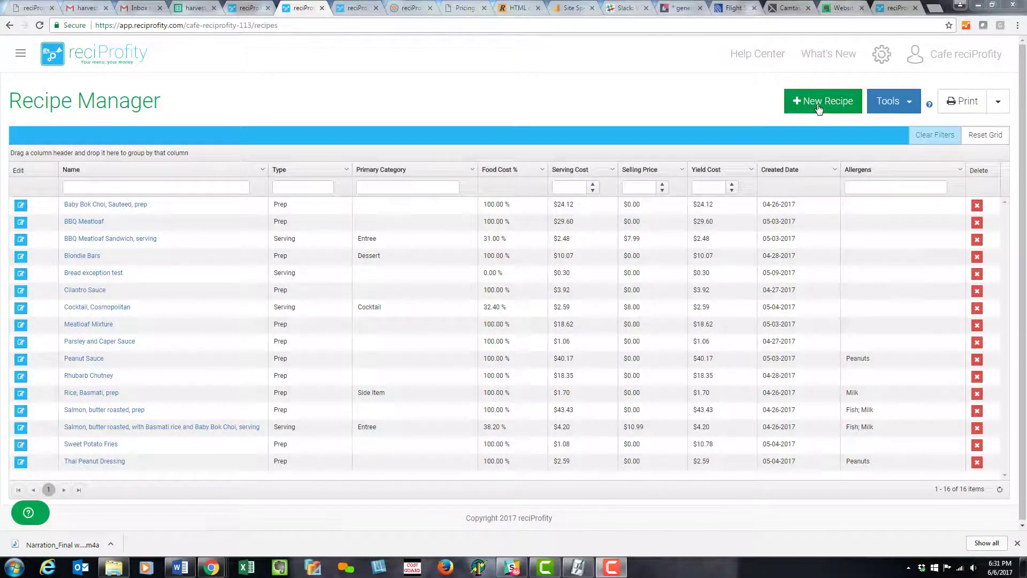
Step: Create a new recipe named "Cauliflower, roasted" and set its type to Prep Recipe
left_click(817, 103)
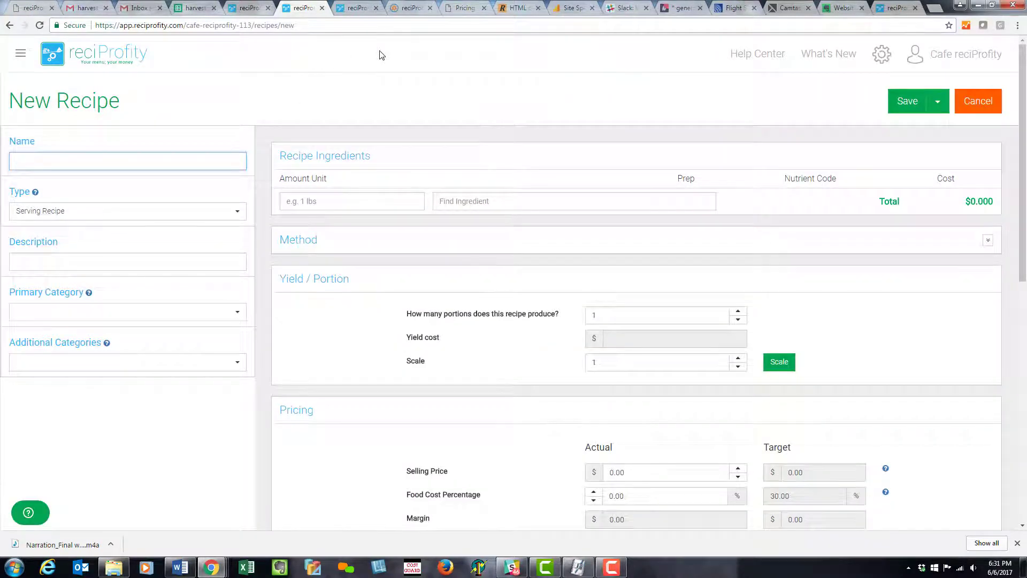
type("Cauliflower, roasted")
left_click(225, 213)
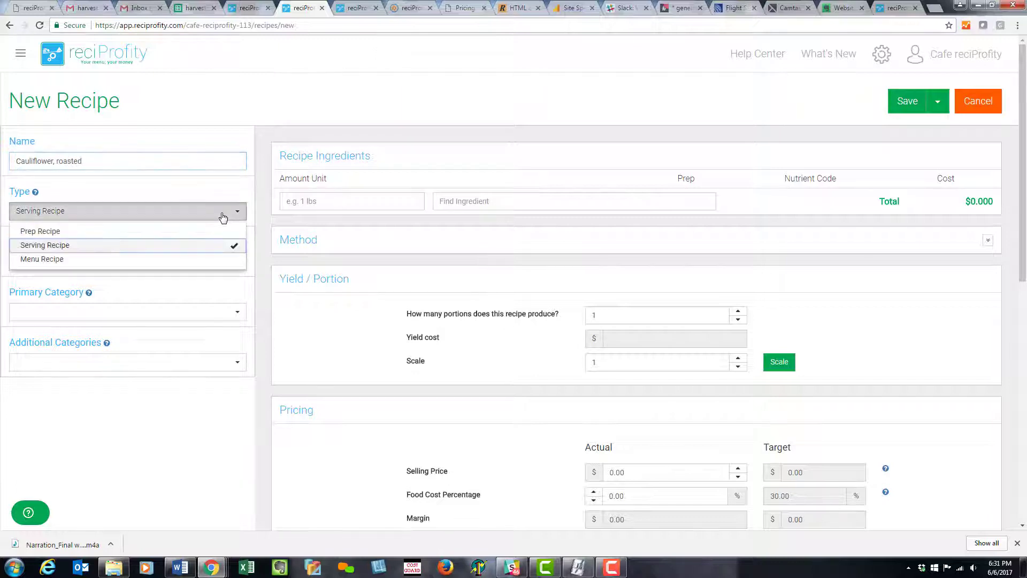
left_click(127, 233)
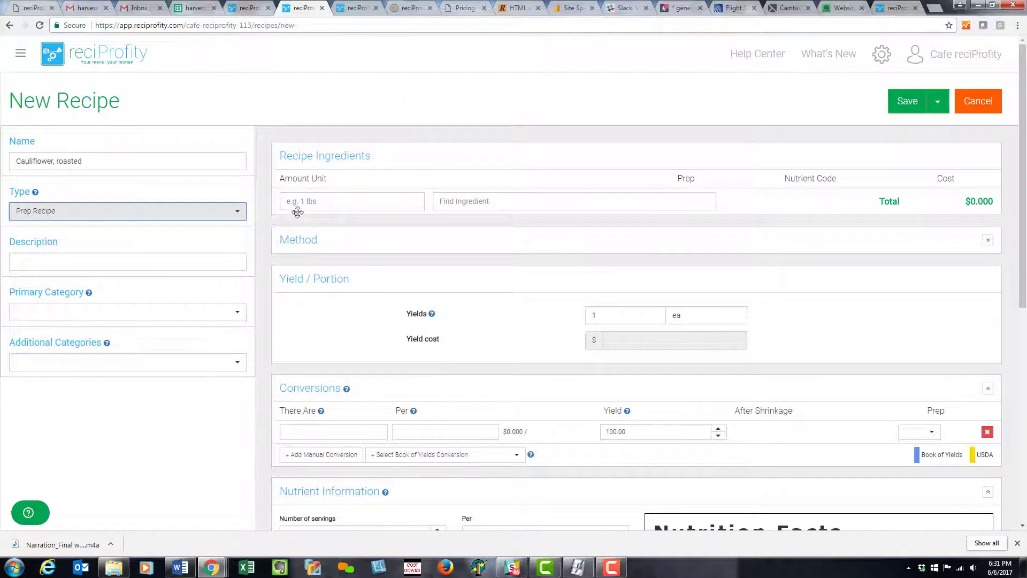
Step: Add 2 lbs of CAULIFLOWER PURPLE WHOLE, cut 1" flors. to the recipe's ingredients
left_click(313, 201)
type("2 lbs")
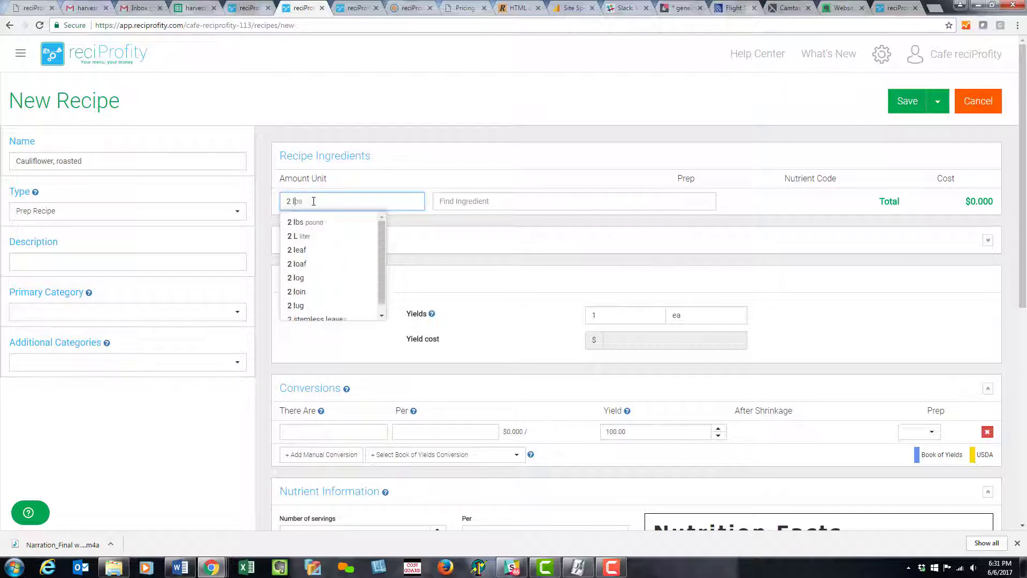
left_click(304, 224)
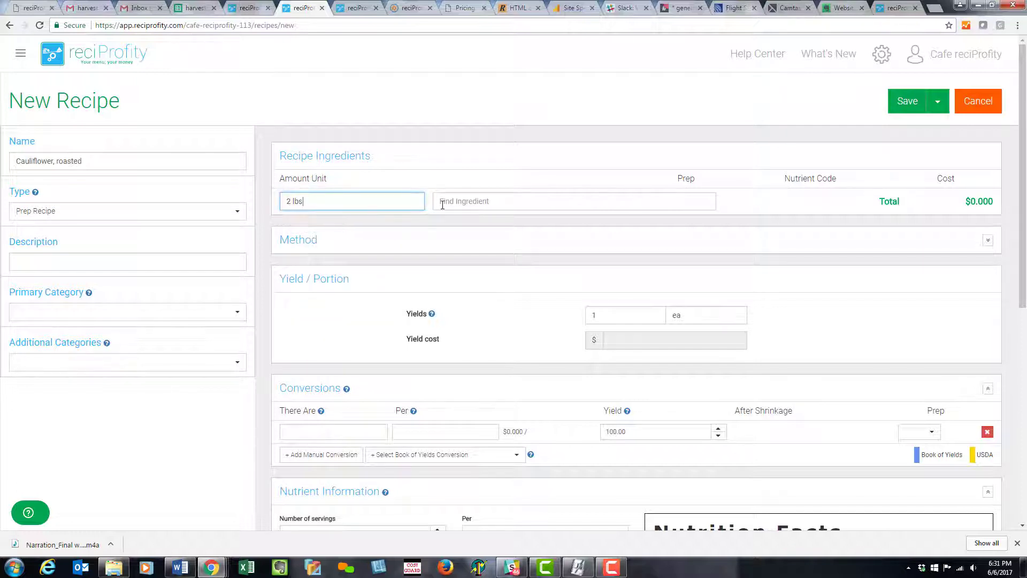
left_click(447, 202)
type("caulifl")
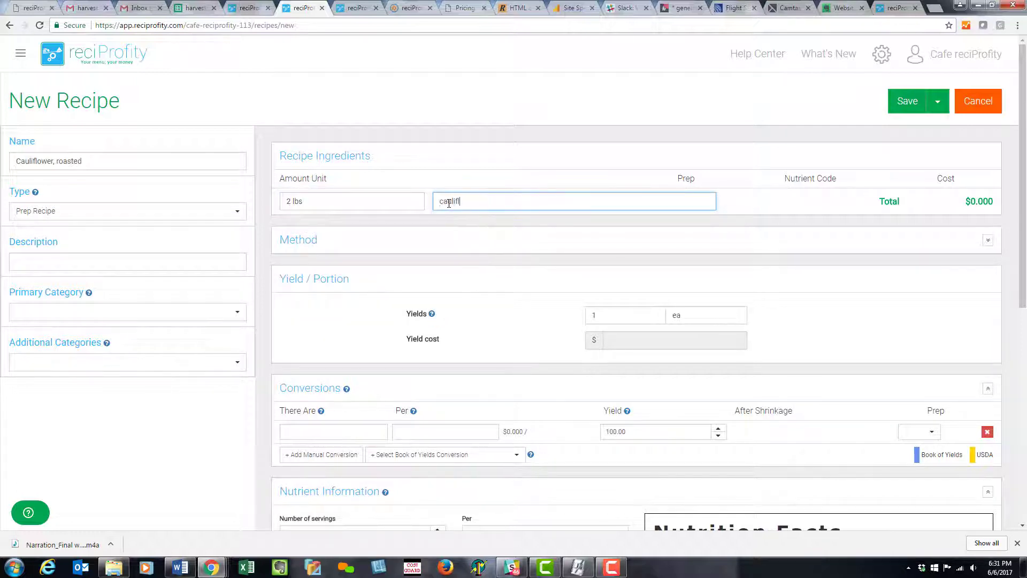
type("ower")
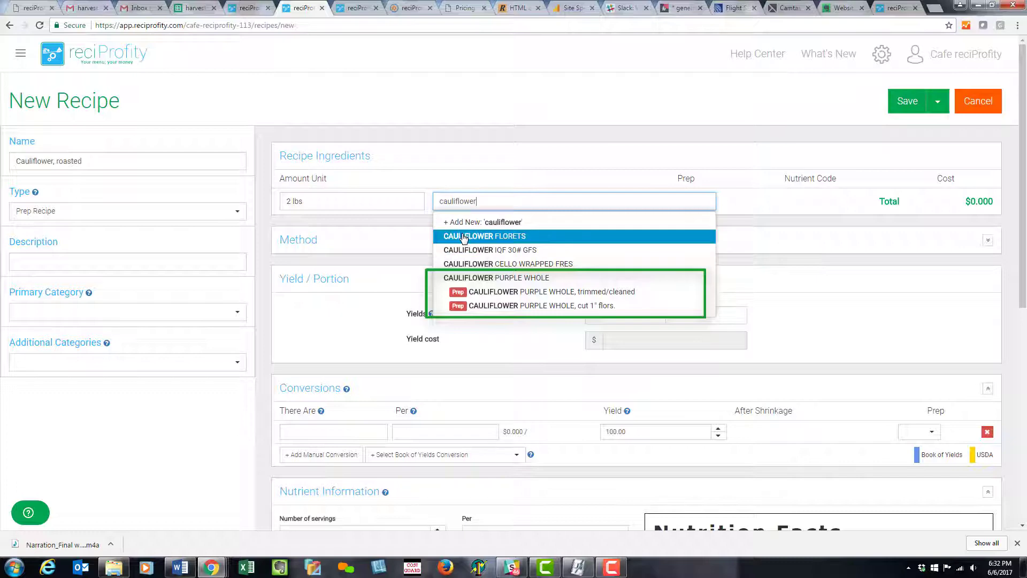
left_click(486, 305)
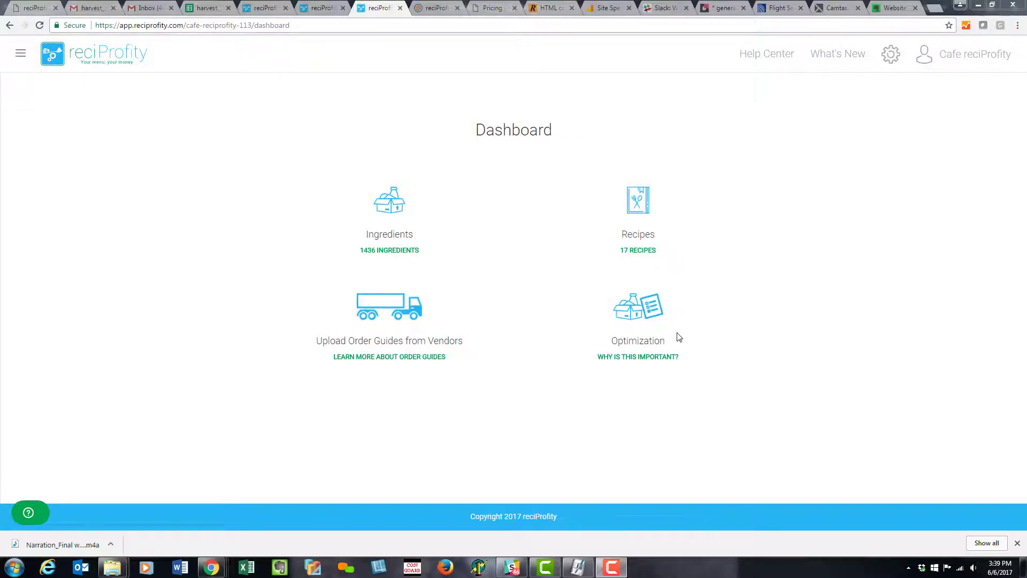
Step: Open The Optimizer from the dashboard and view the food cost or margin settings, followed by the recipe categories
left_click(21, 55)
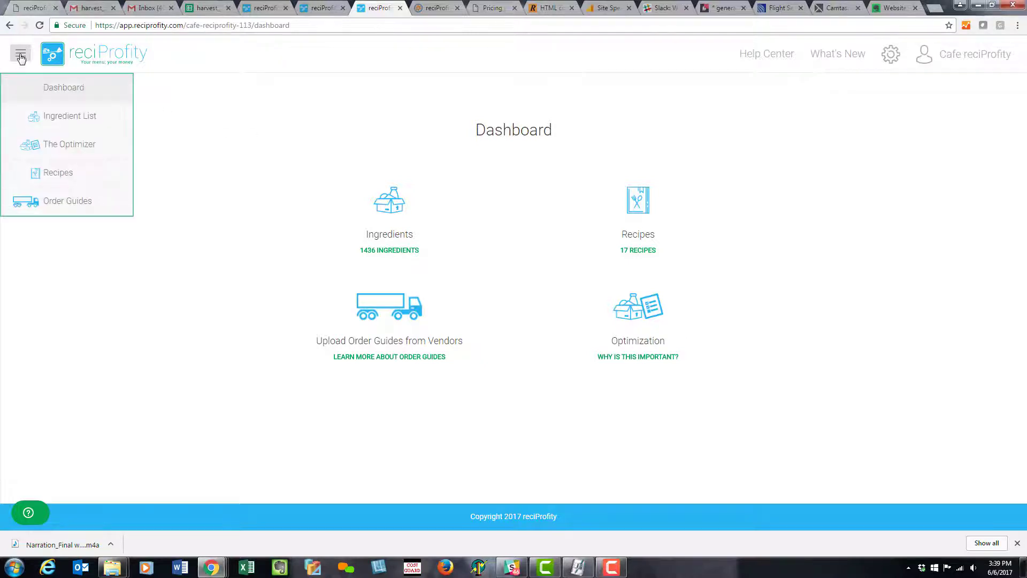
left_click(59, 145)
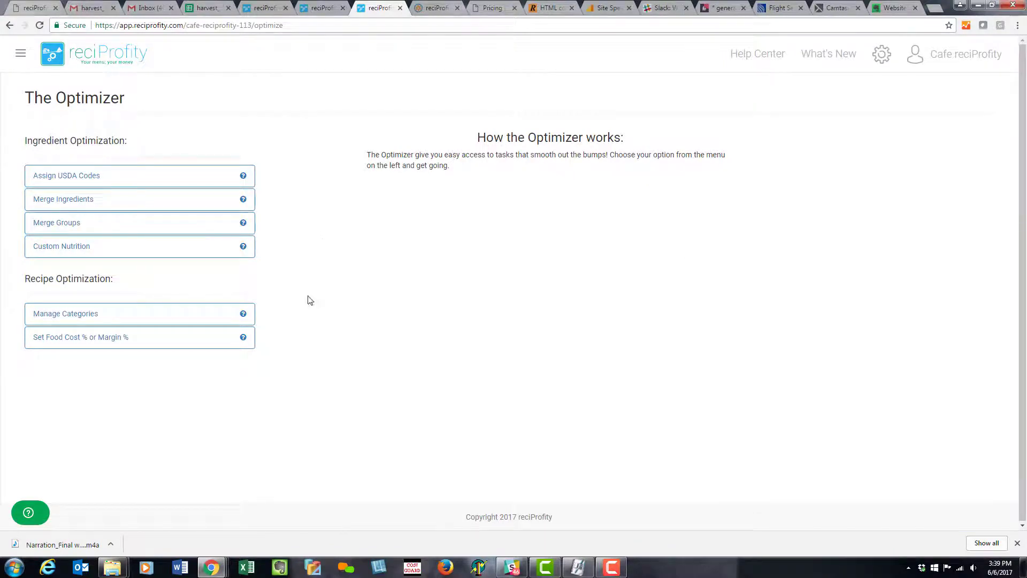
left_click(137, 341)
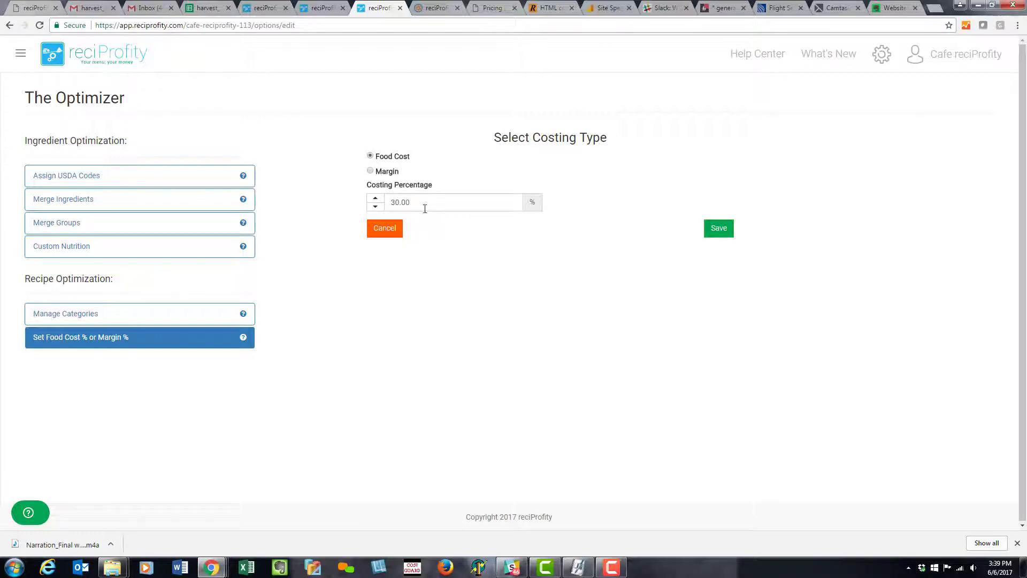
left_click(162, 314)
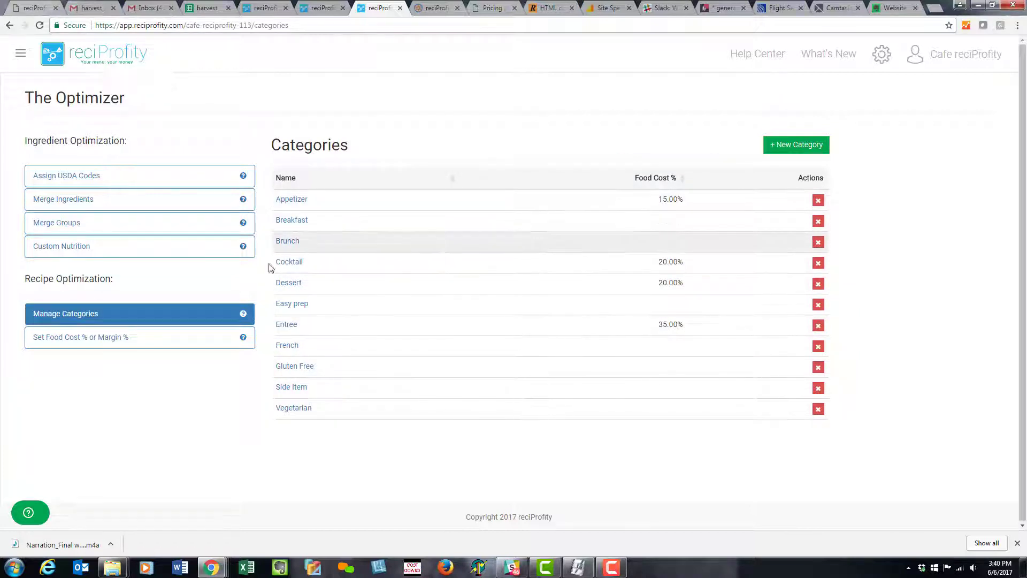
Step: View the Assign USDA Codes form and the Merge Ingredients form, reading the help note on merging ingredients
left_click(192, 177)
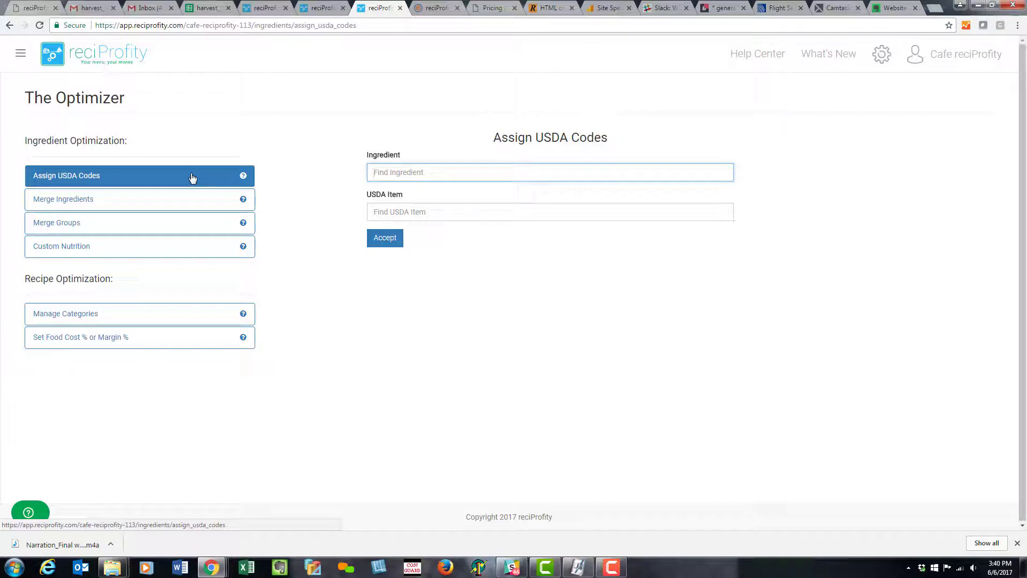
left_click(191, 206)
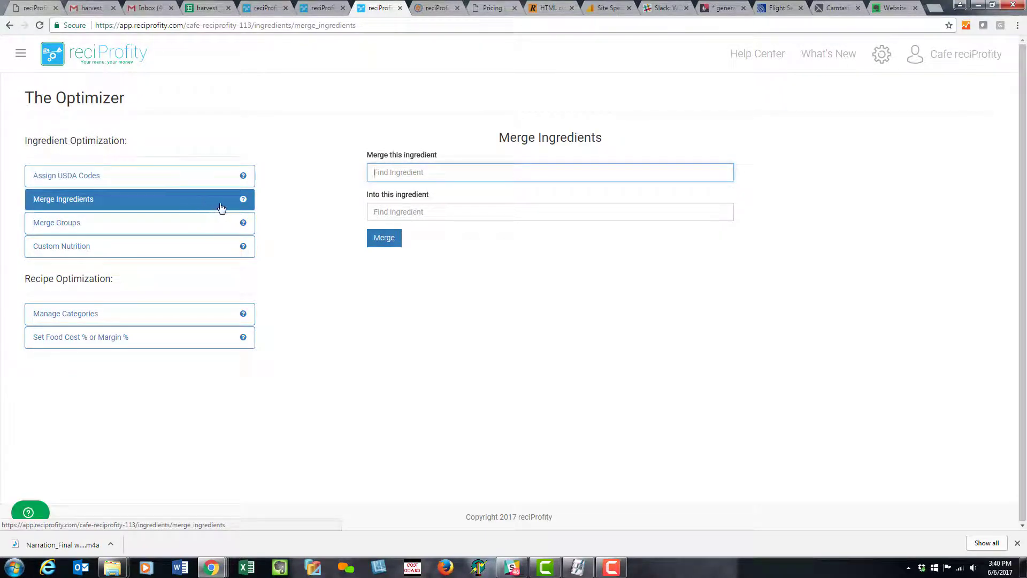
left_click(242, 202)
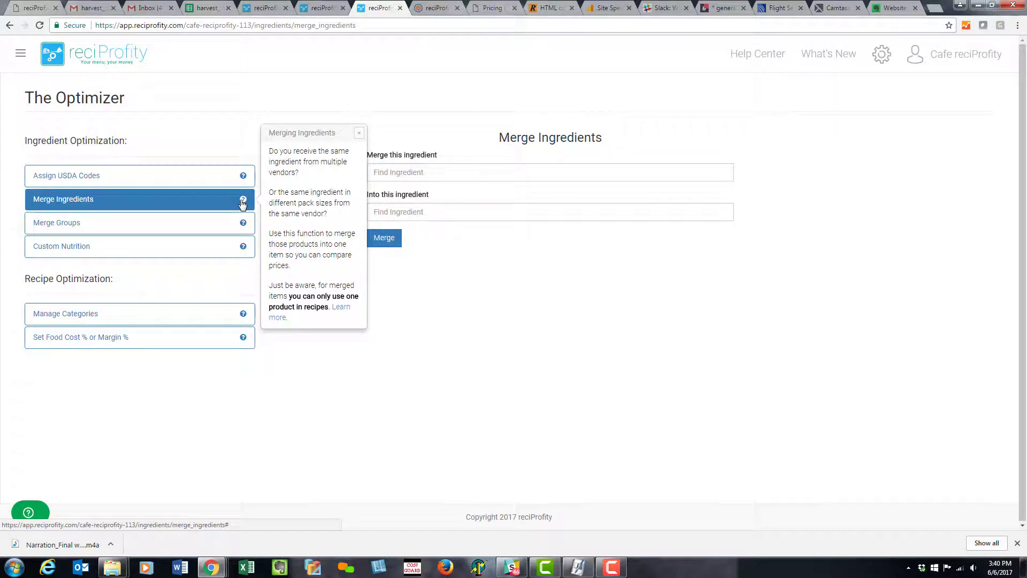
left_click(362, 134)
Step: View the Merge Groups form and read its help note on merging groups
left_click(207, 229)
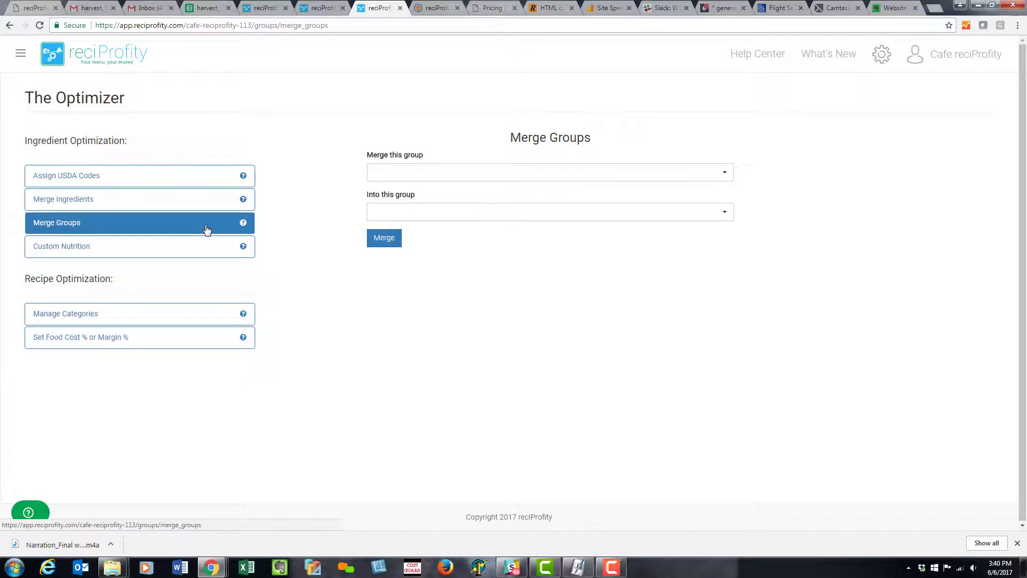
left_click(244, 224)
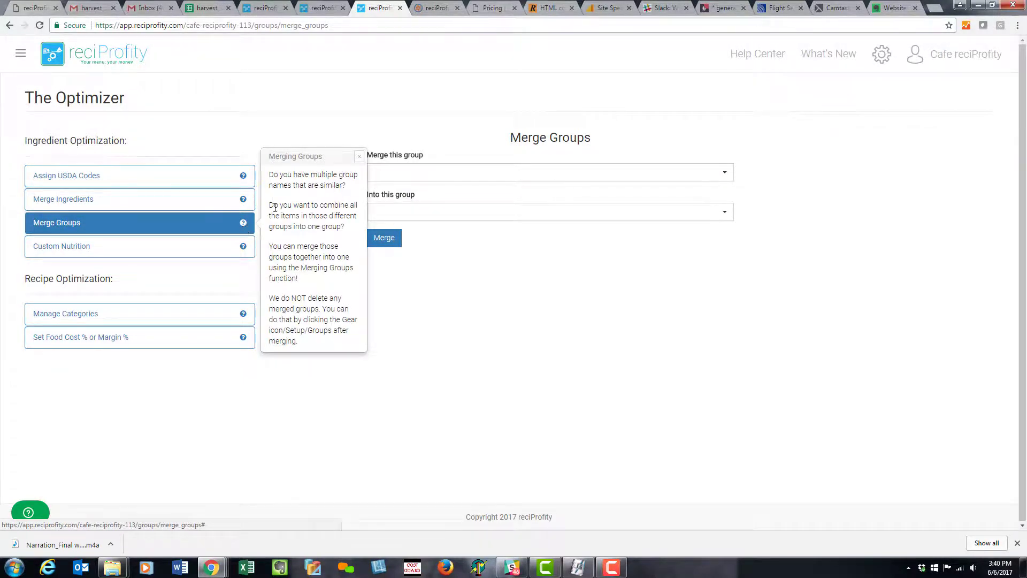
left_click(359, 157)
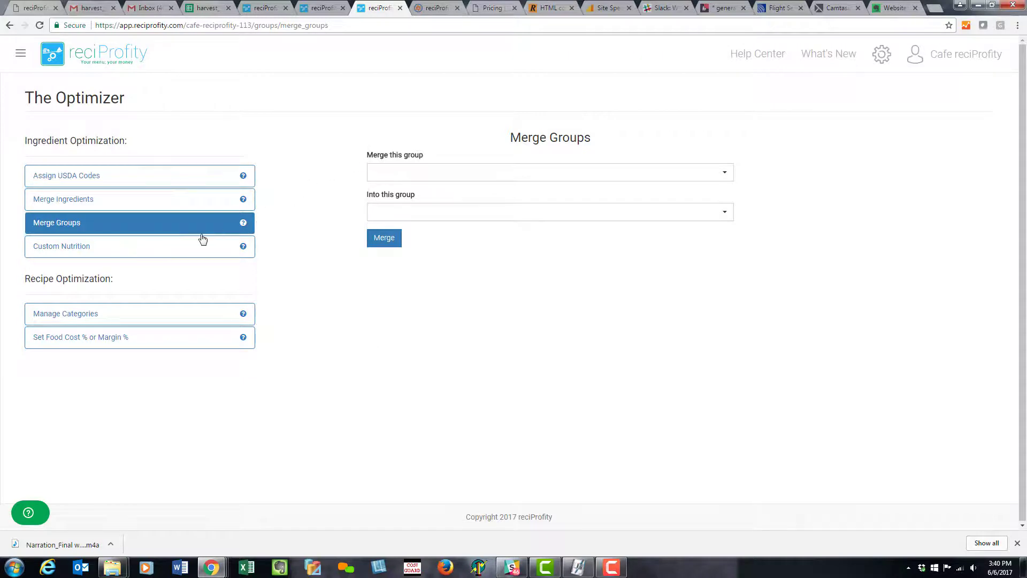
Step: Open the custom nutrition list and look over the blank form for a new nutrition entry
left_click(175, 253)
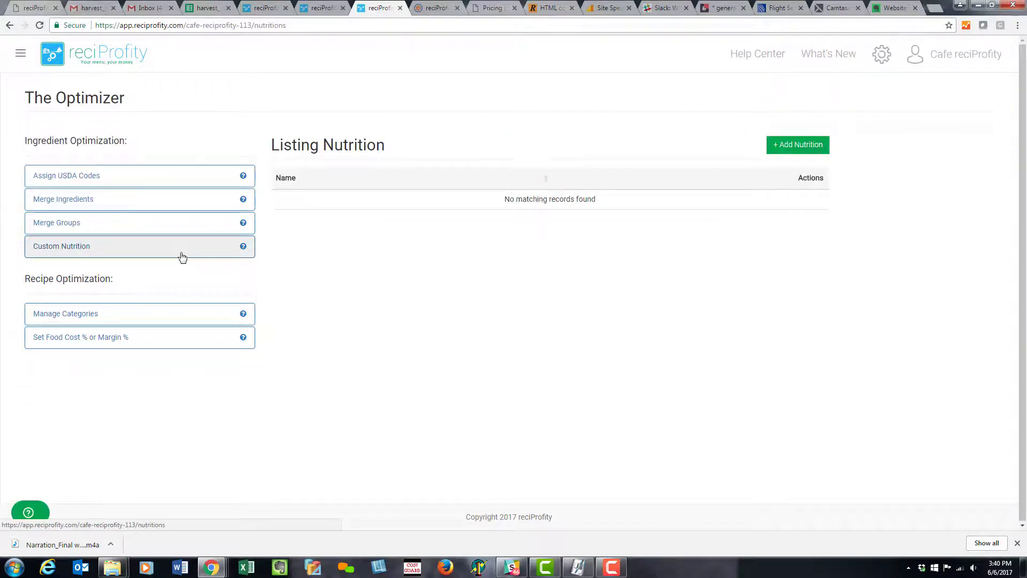
left_click(790, 148)
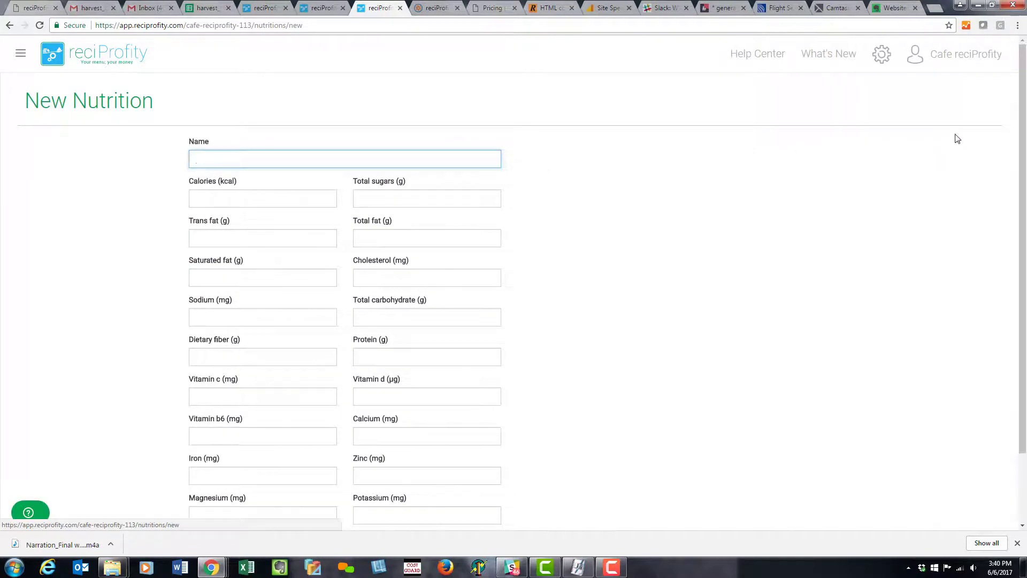
left_click_drag(1023, 130, 1023, 156)
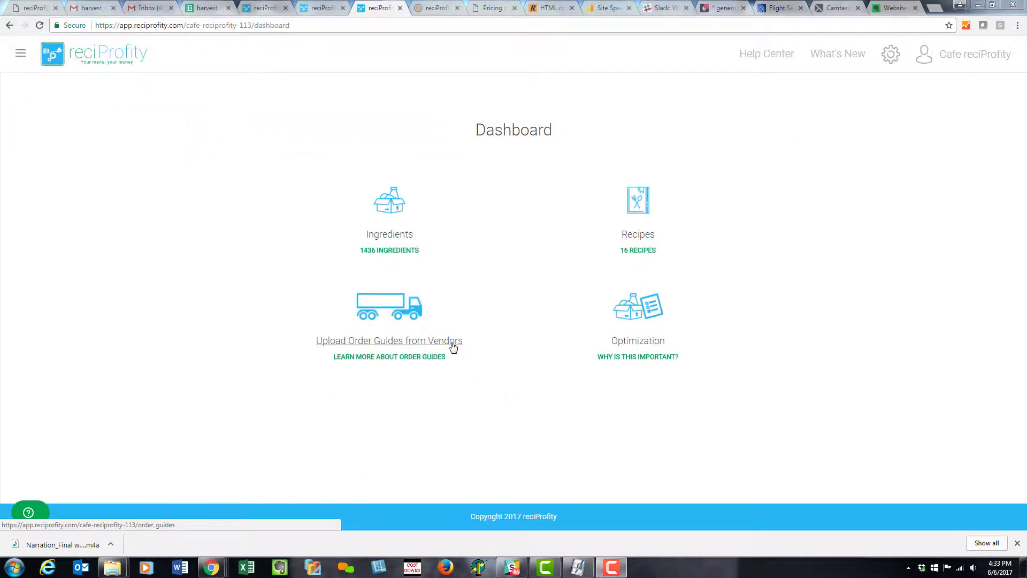
Step: Import the order guide Sysco_order_guide_G707.919 for vendor Sysco using the eSysco format template, with all items included
left_click(453, 347)
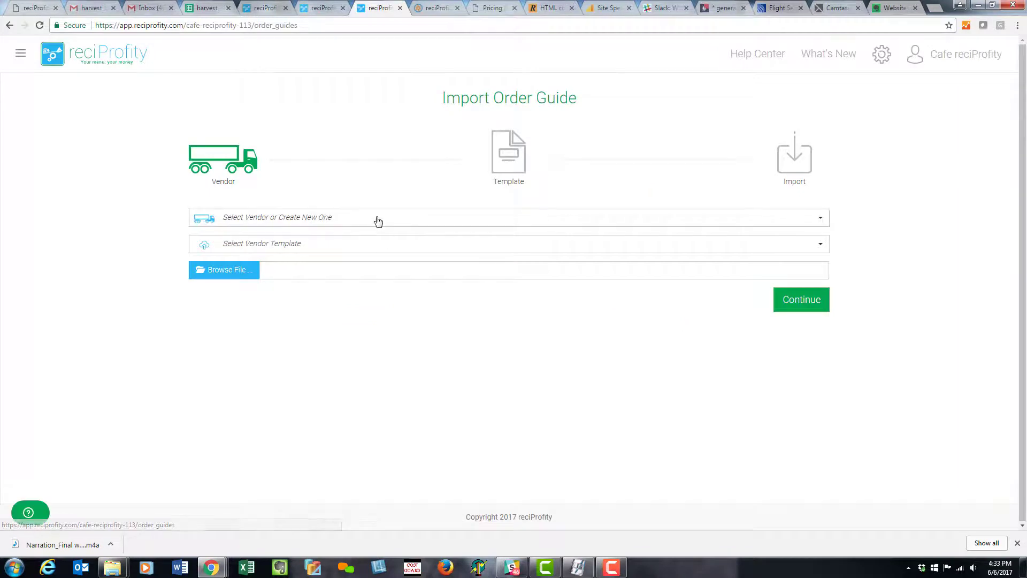
left_click(378, 219)
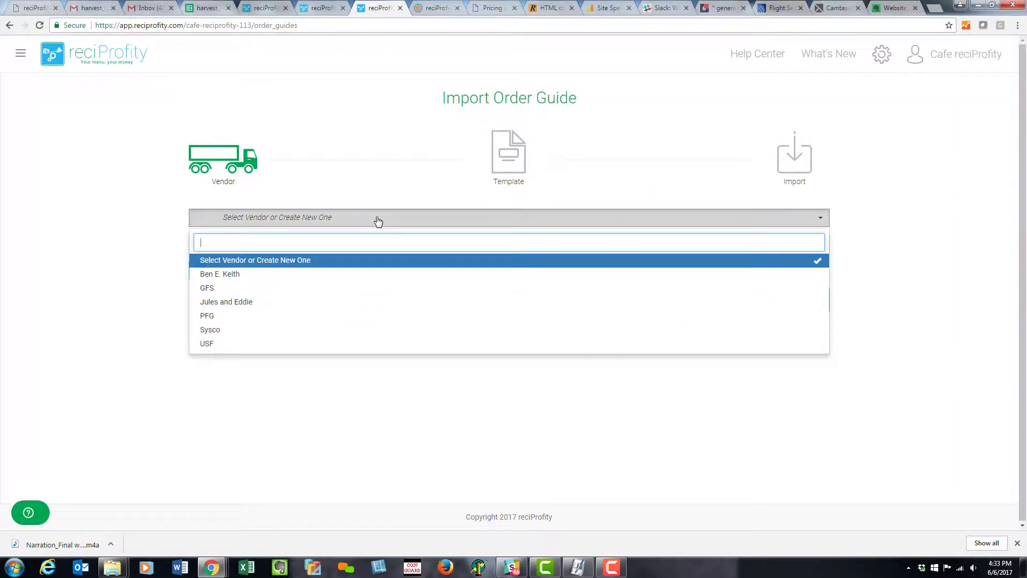
left_click(220, 332)
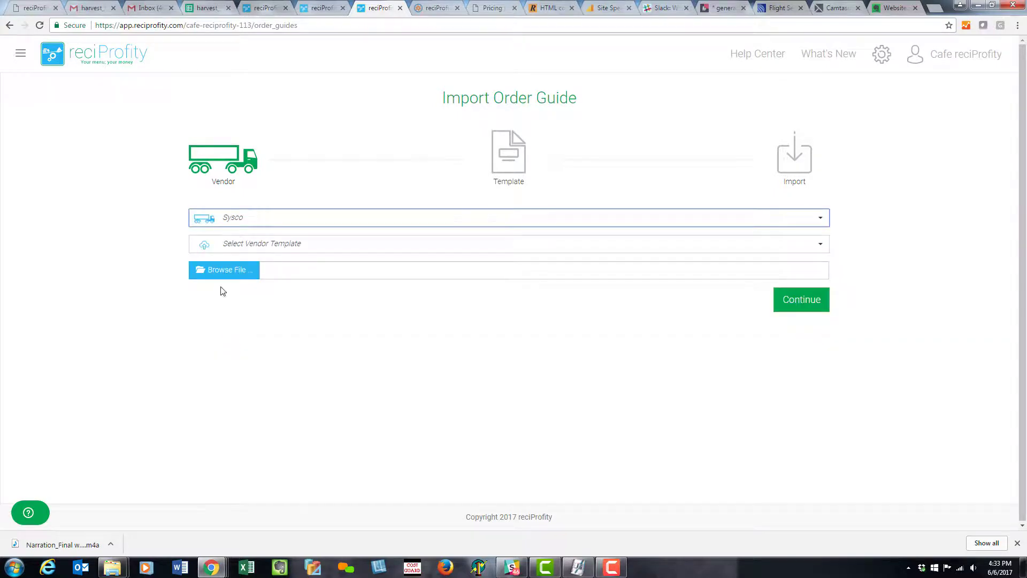
left_click(239, 250)
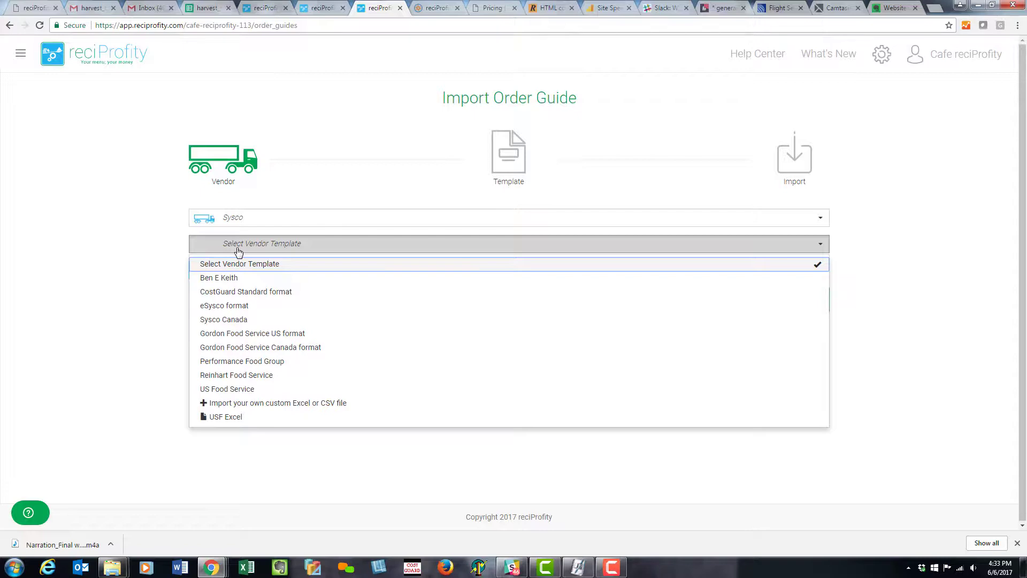
left_click(234, 306)
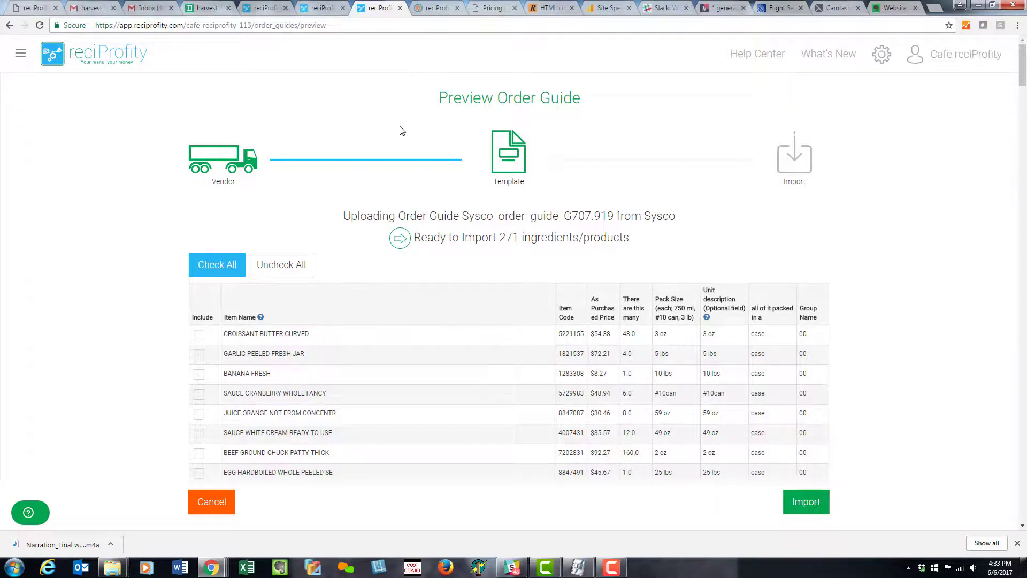
left_click(226, 275)
left_click(810, 503)
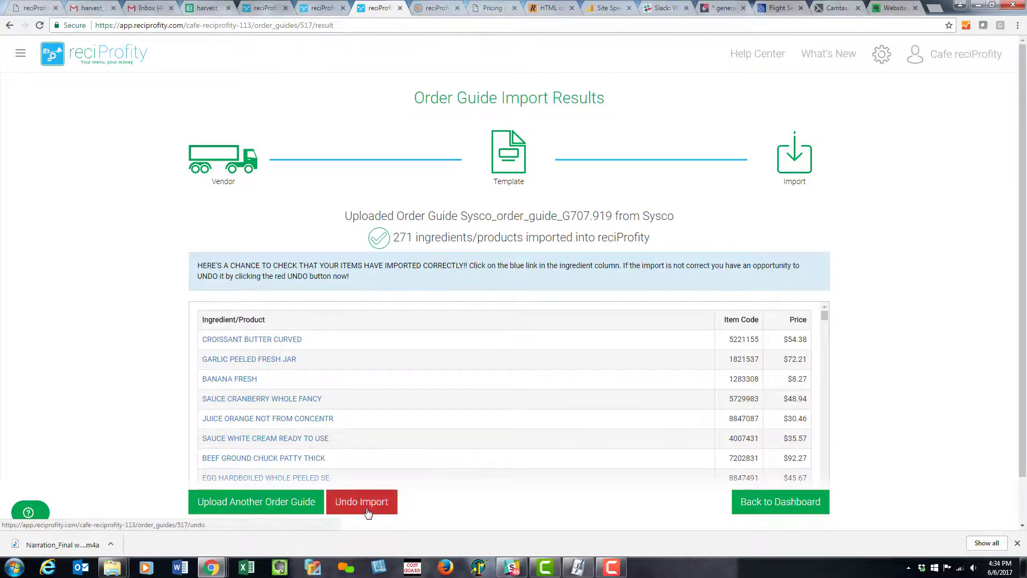
Step: Start another order guide import for vendor Jules and Eddie, choosing to import a custom Excel or CSV file as the template
left_click(287, 503)
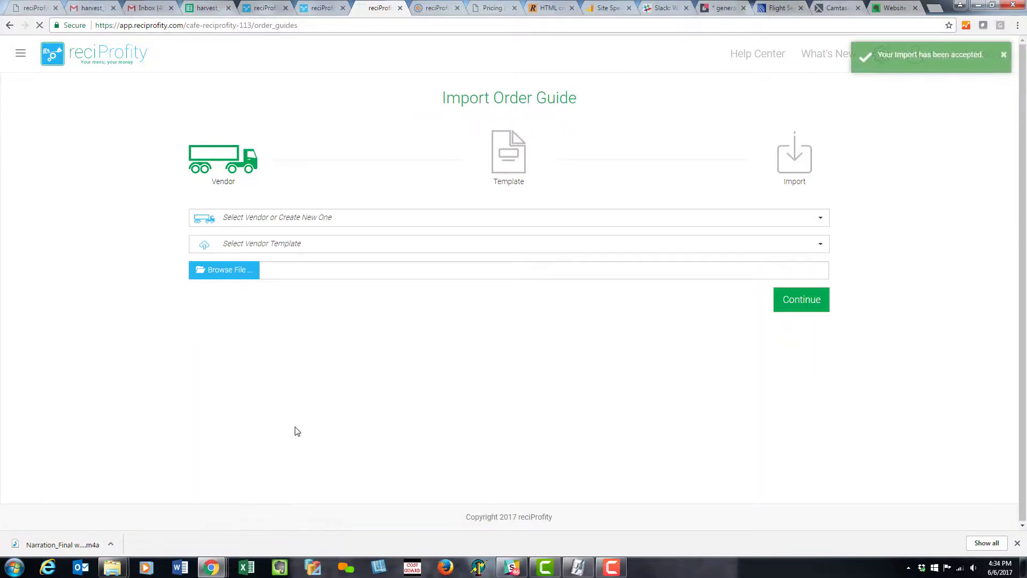
left_click(317, 218)
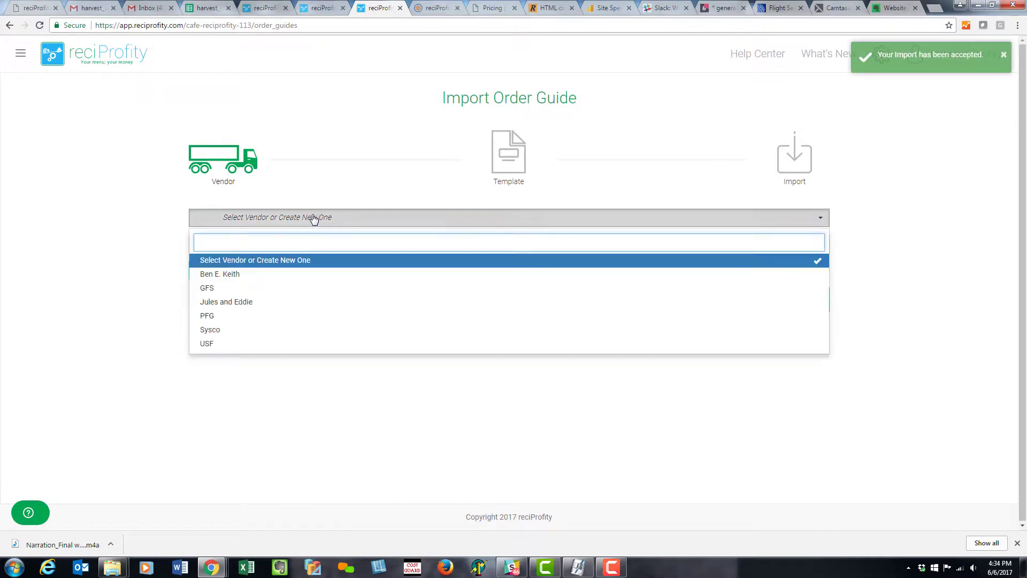
left_click(241, 303)
left_click(246, 245)
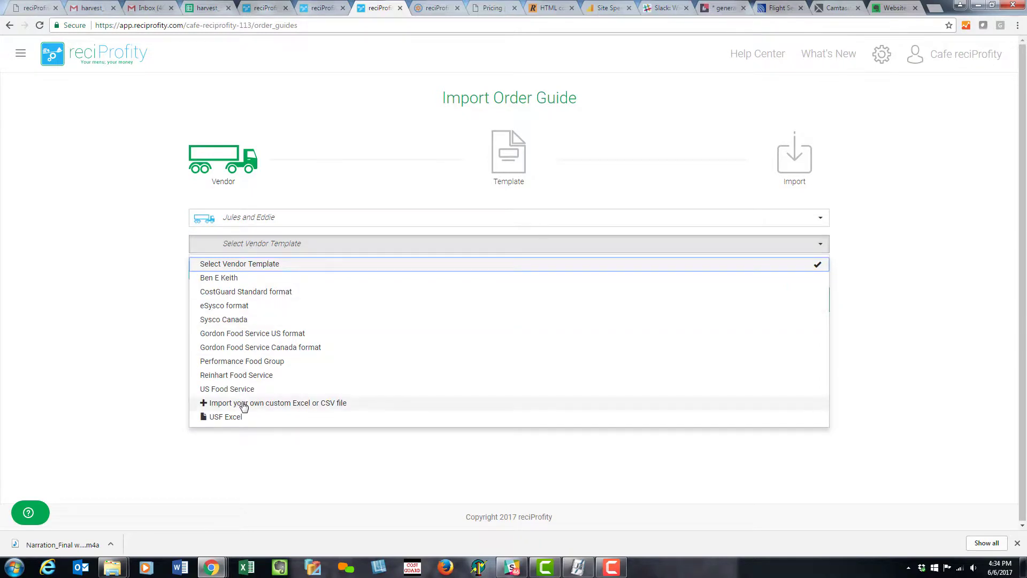
left_click(243, 406)
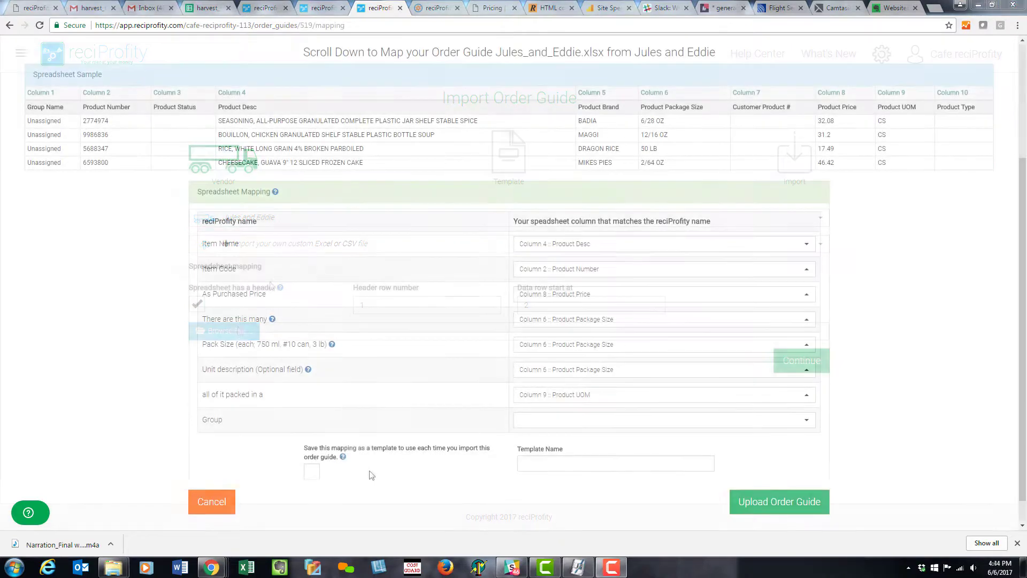
Step: Save the spreadsheet mapping as a template named Jules and Eddie and upload the Jules_and_Eddie.xlsx order guide
left_click(309, 474)
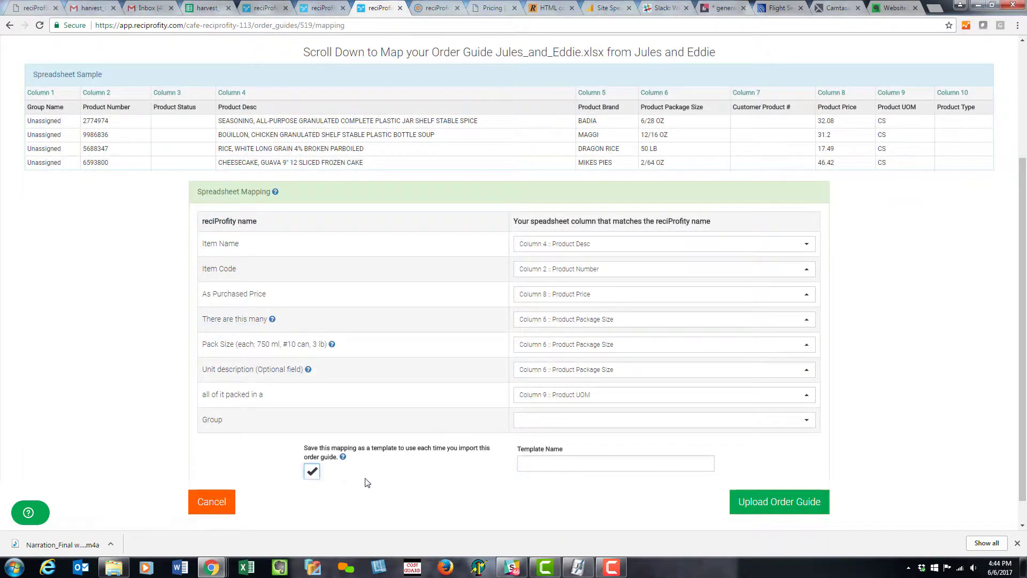
left_click(534, 465)
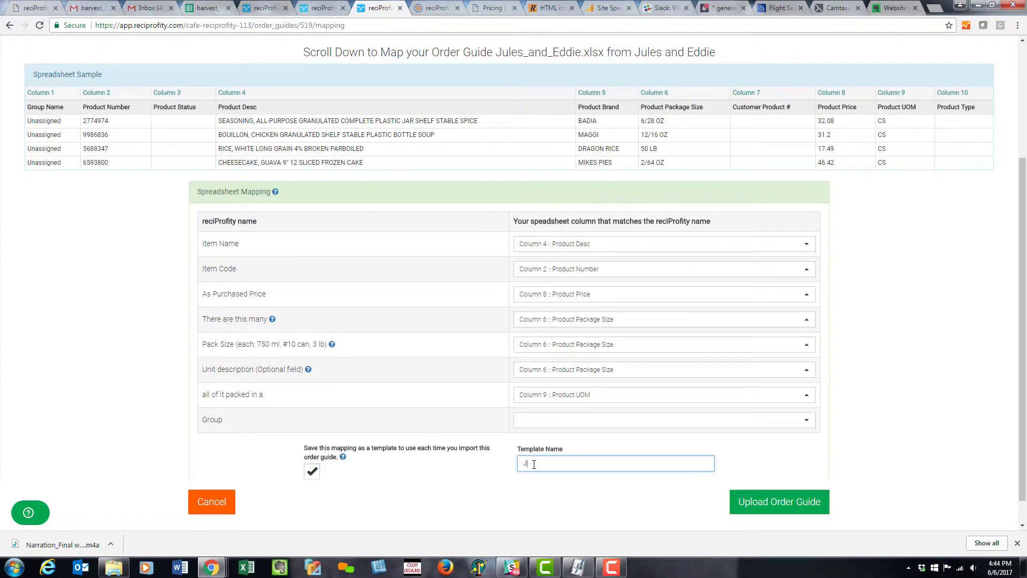
type("Jules and Eddie")
left_click(779, 505)
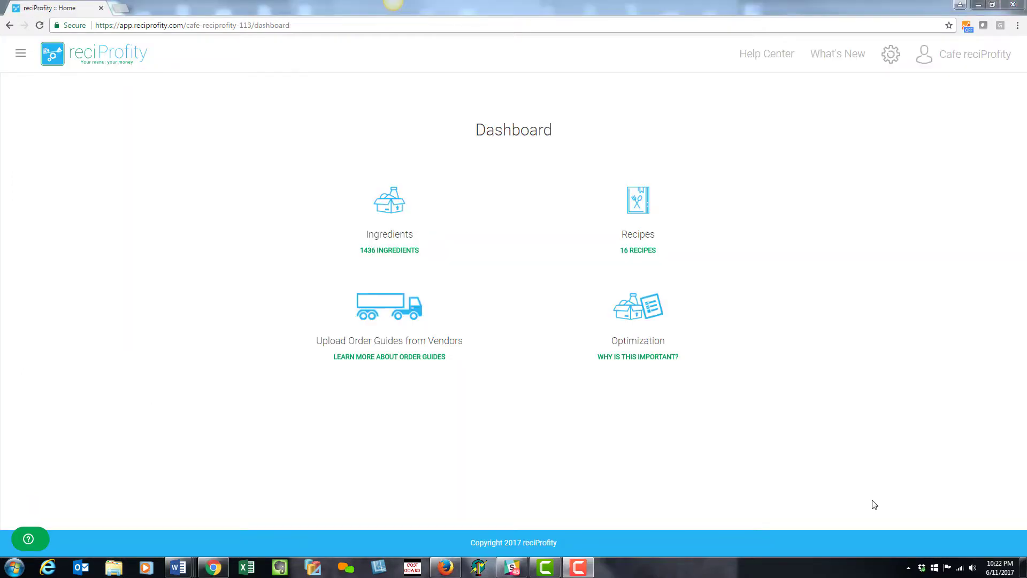